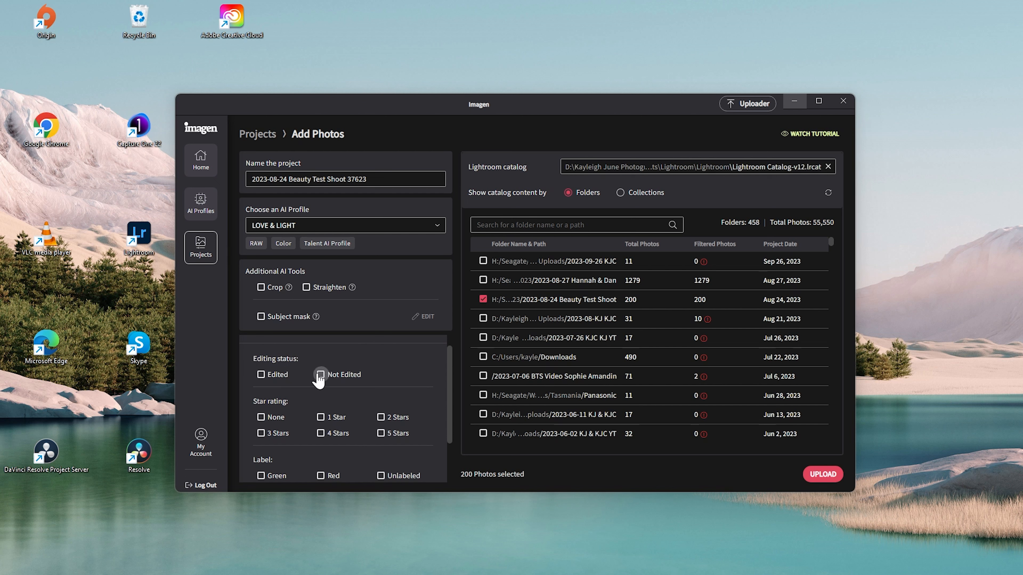
Step: Review the remaining photo filters and upload the 200 Beauty Test Shoot photos with the LOVE & LIGHT profile
scroll(393, 377, down, 2)
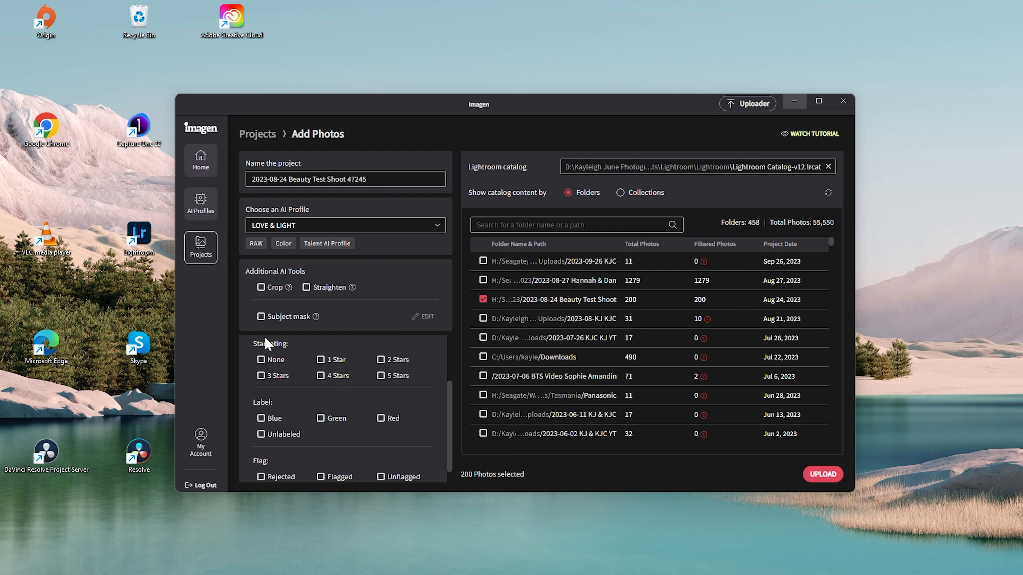
click(824, 475)
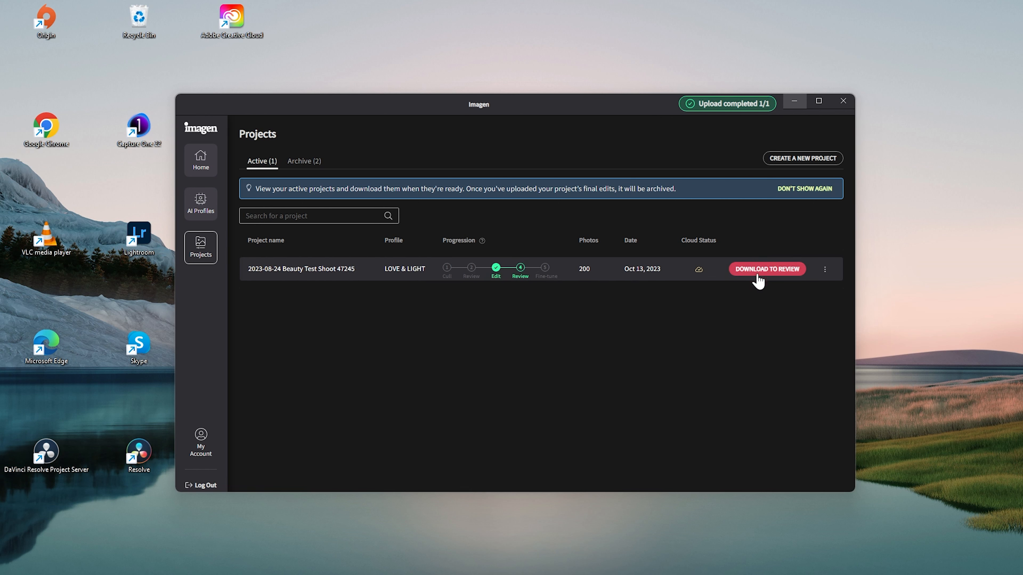
Step: Download the finished Beauty Test Shoot edits into the Lightroom Catalog-v12 catalog, accepting that previous edits are overwritten
click(766, 271)
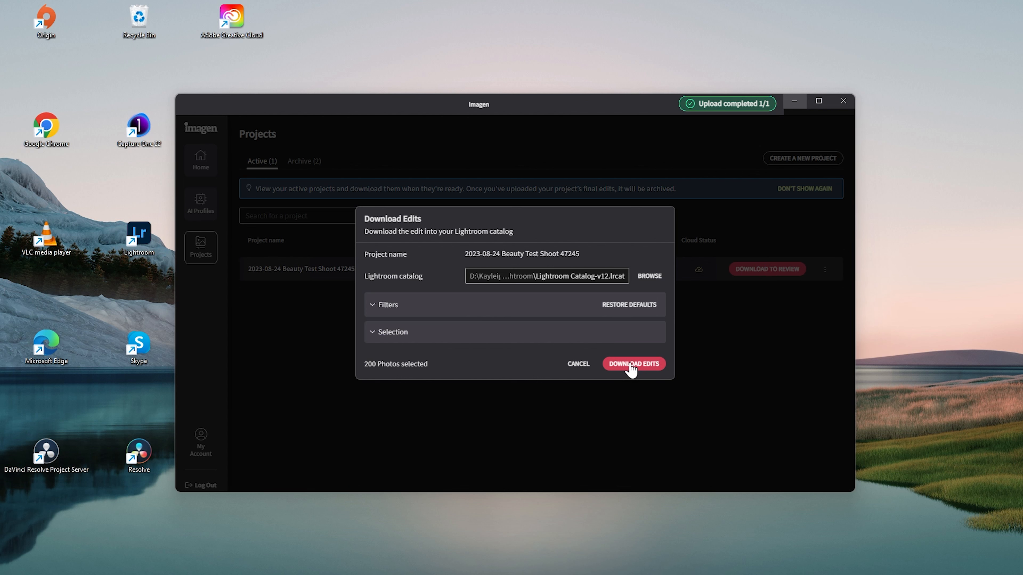
click(630, 365)
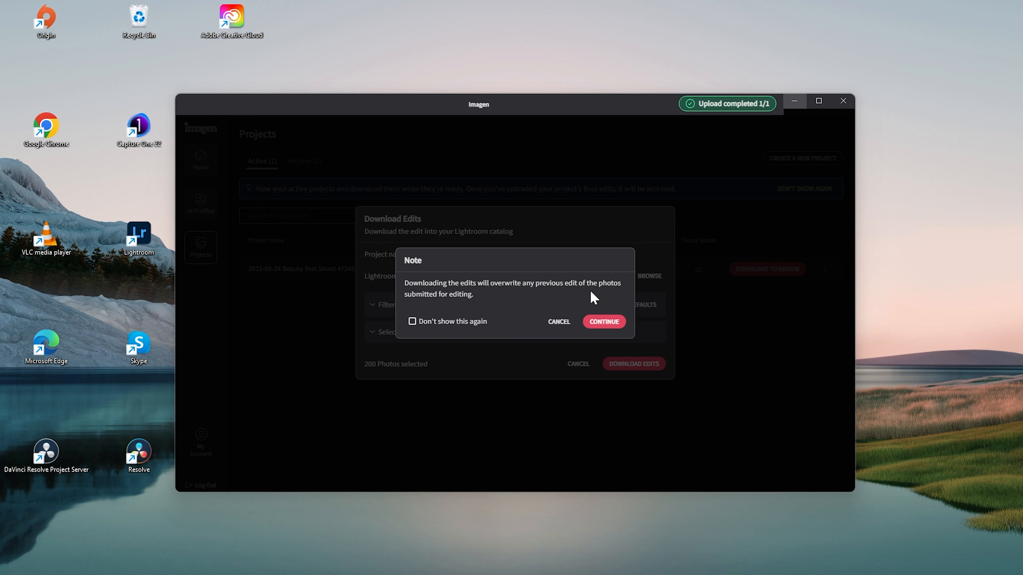
click(602, 322)
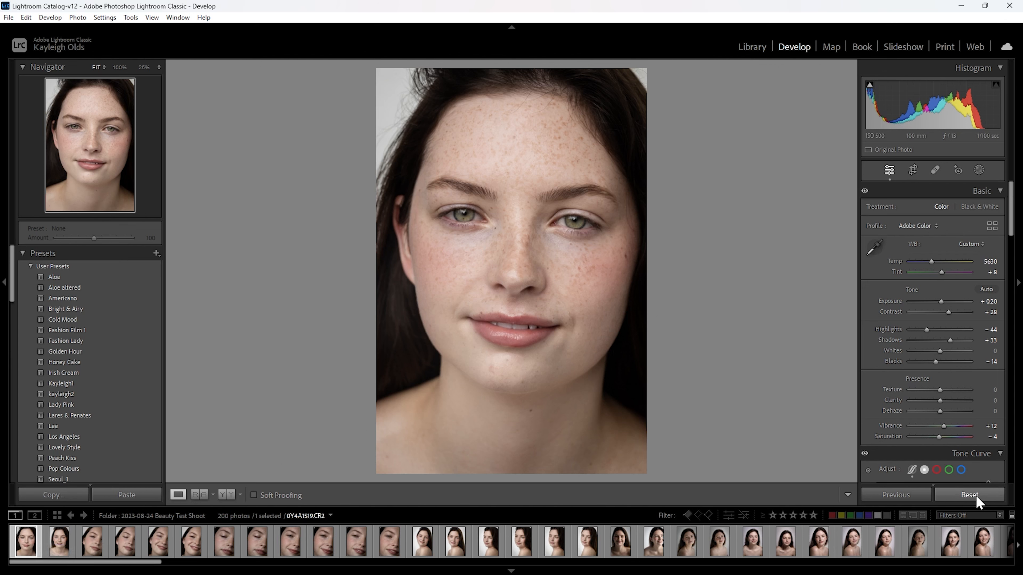
Step: Switch to Lightroom Classic and compare the first portrait before and after editing side by side, then return to the single-photo view
click(230, 496)
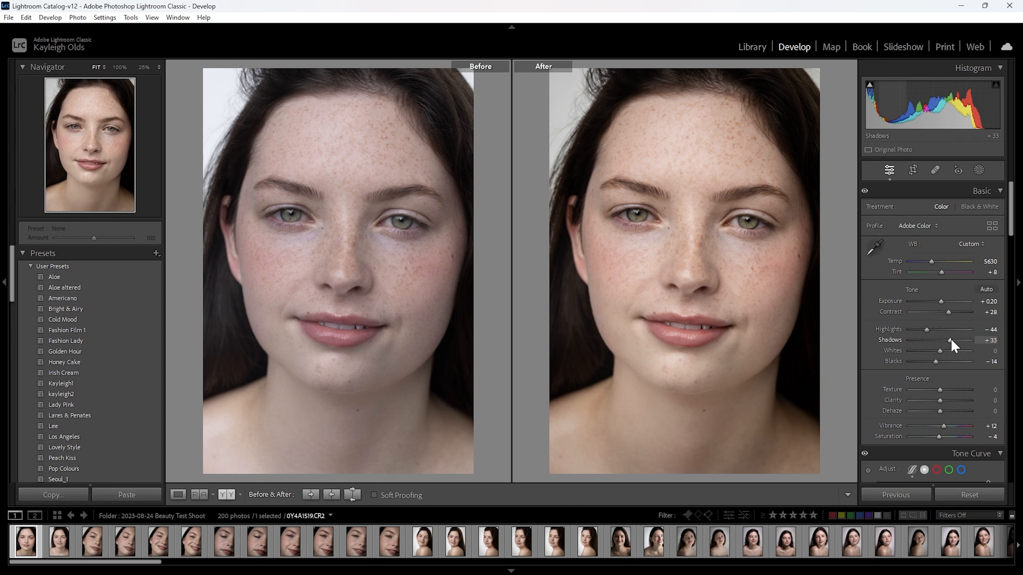
drag(935, 361, 936, 361)
key(ctrl+z)
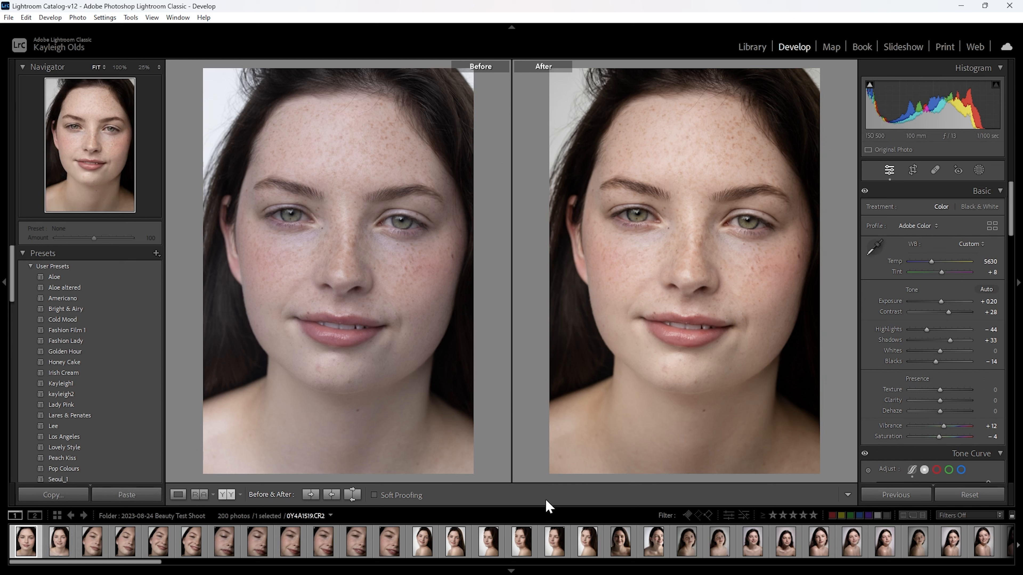
click(178, 496)
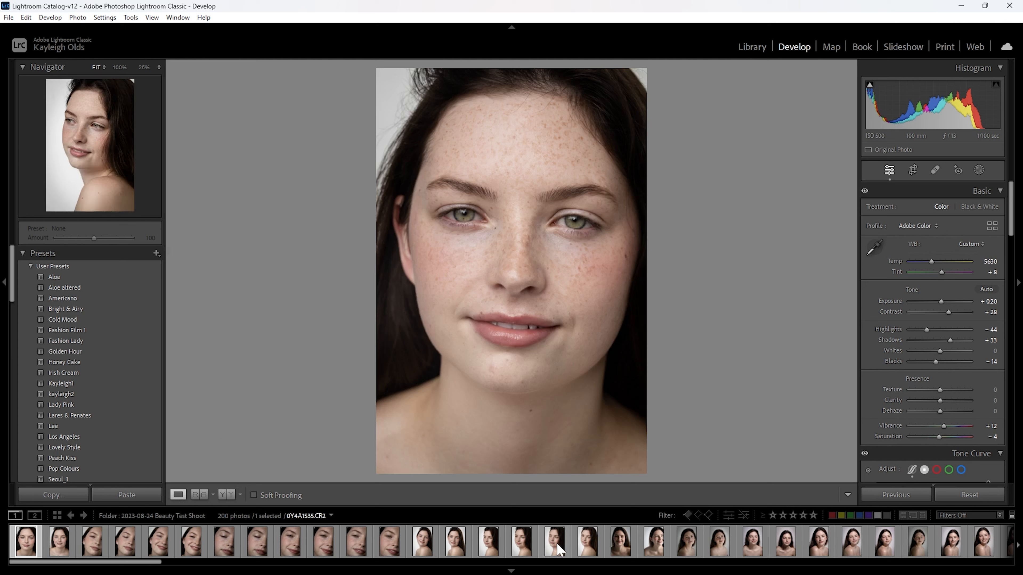
Step: Browse the next close-up portraits to examine the consistency of their edits, ending on 0Y4A1521
key(Right)
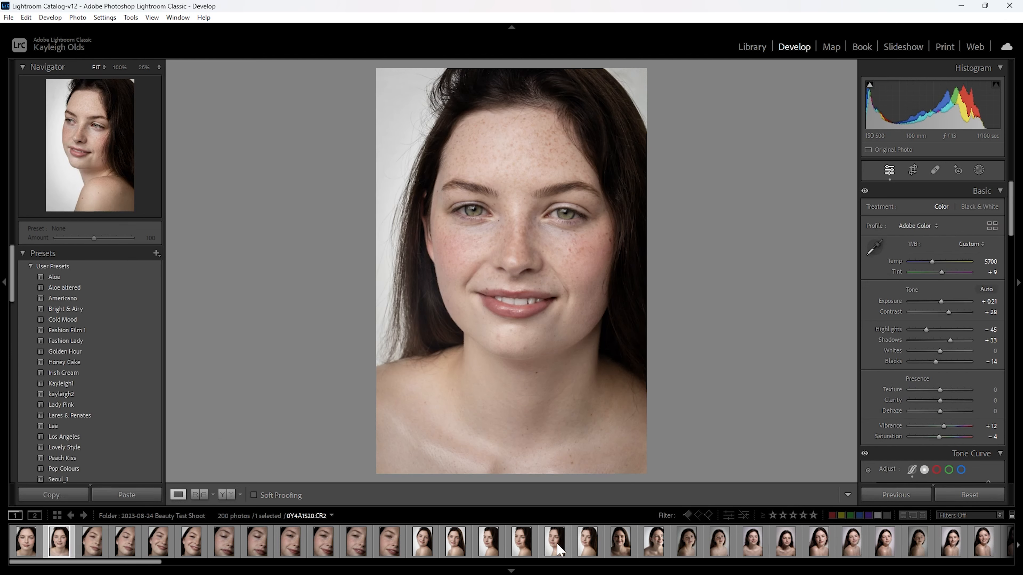
key(Right)
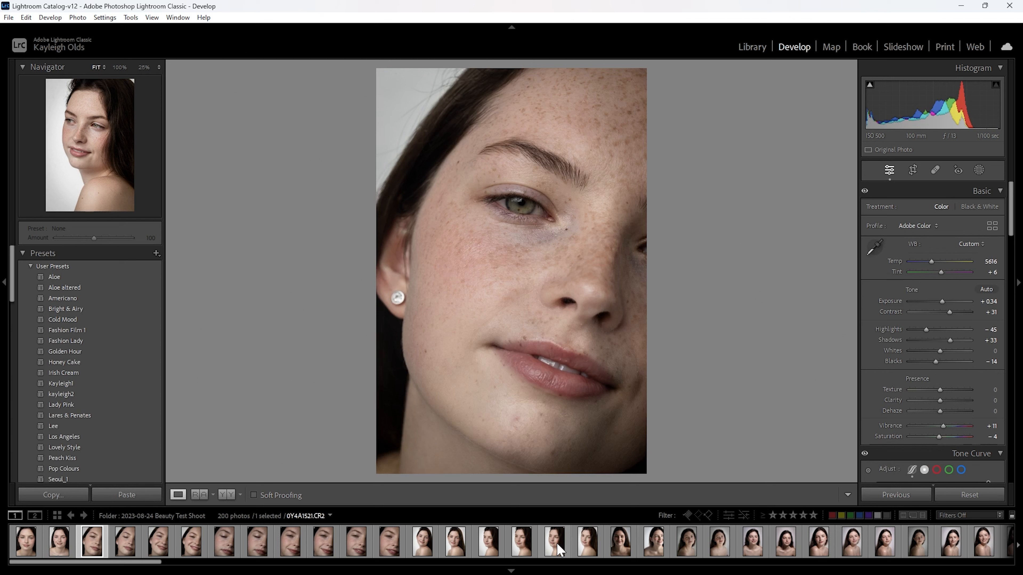
key(Right)
key(Right)
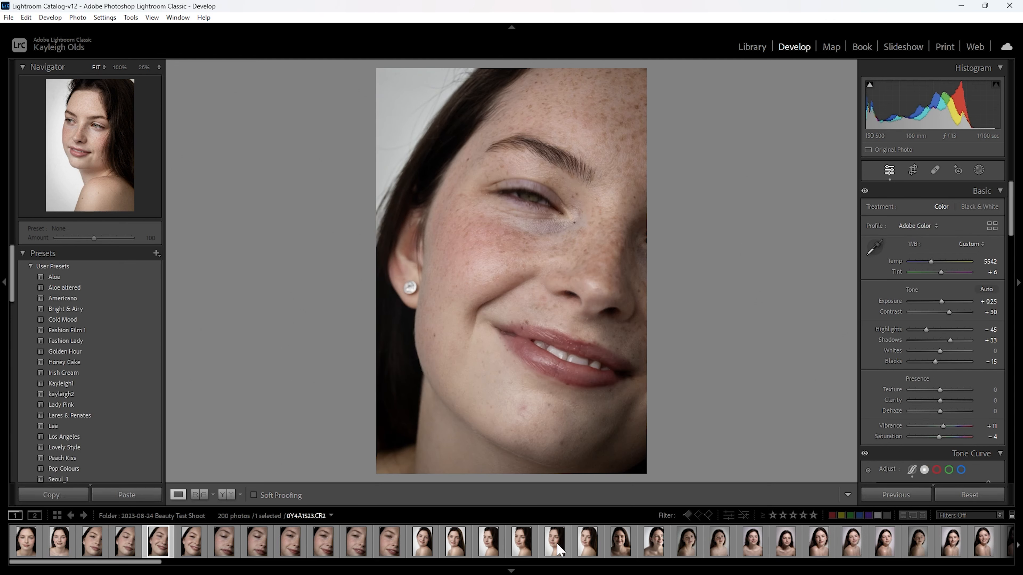
key(Right)
key(Left)
key(Left)
key(Left)
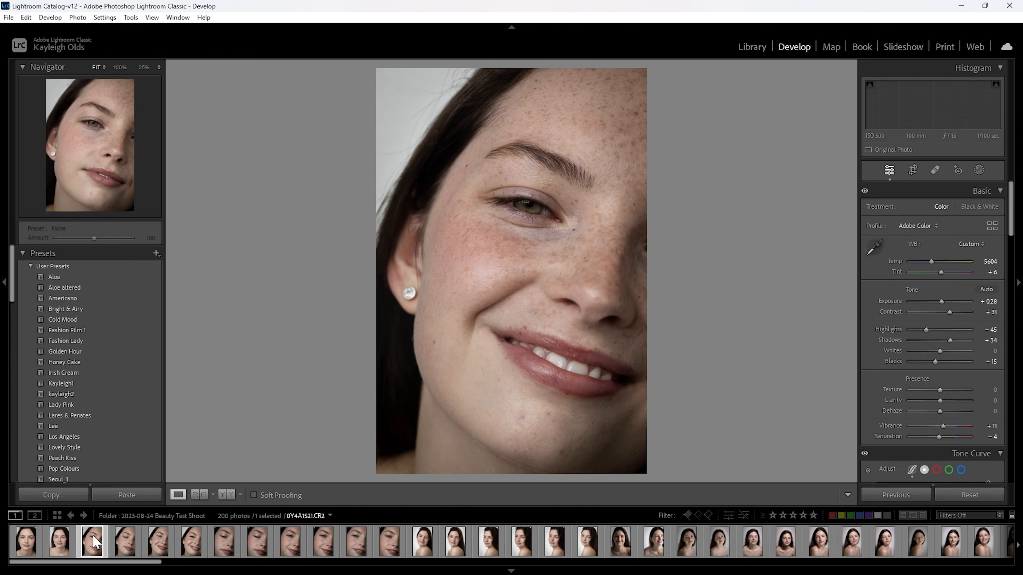
Step: Reset 0Y4A1521 briefly to view the unedited original, restore the edit and set its exposure to +0.53
click(969, 496)
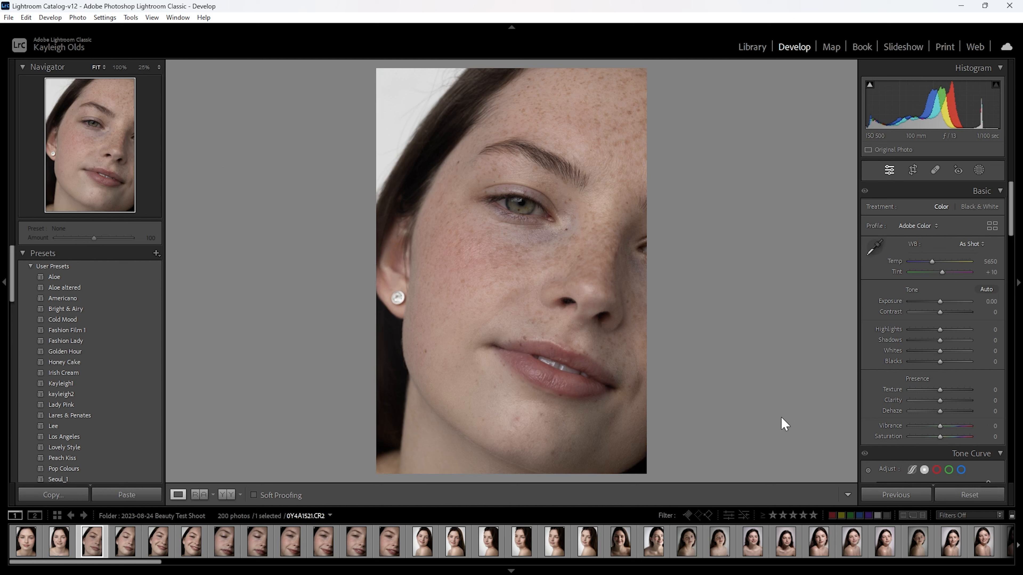
key(ctrl+z)
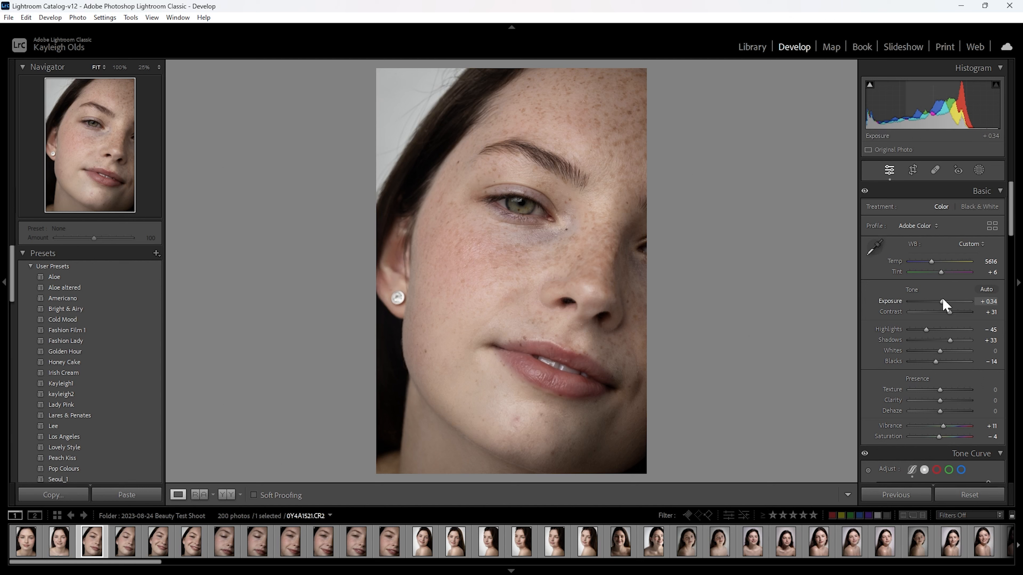
drag(943, 301, 945, 301)
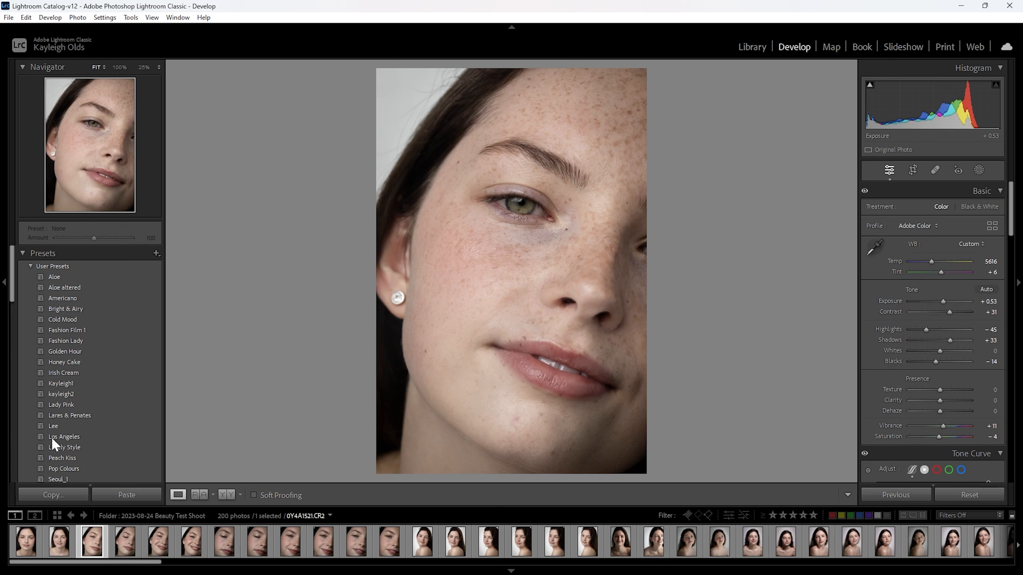
Step: Compare the brightness of close-up 0Y4A1521 with portraits 0Y4A1520 and 0Y4A1524
click(191, 542)
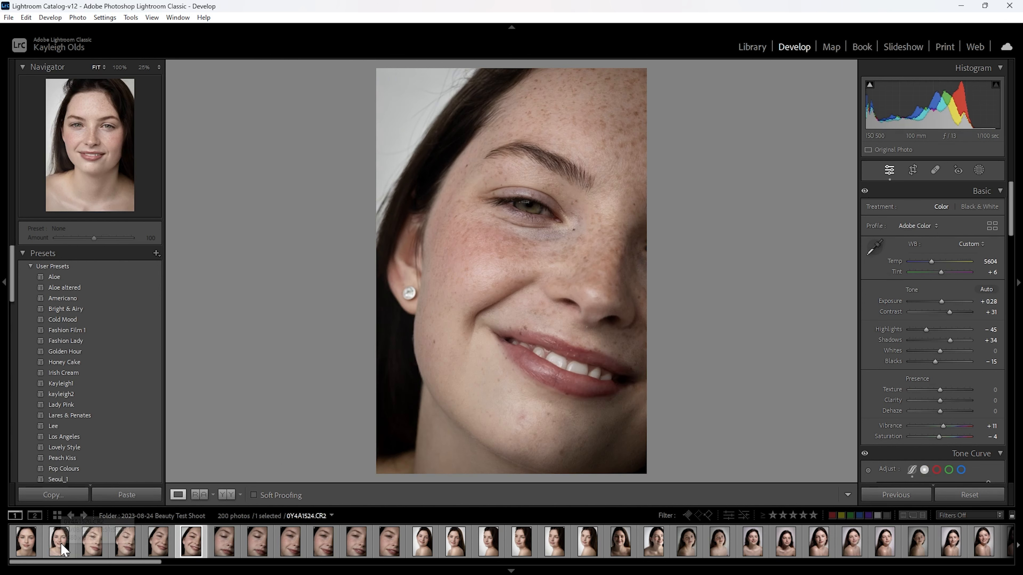
click(62, 542)
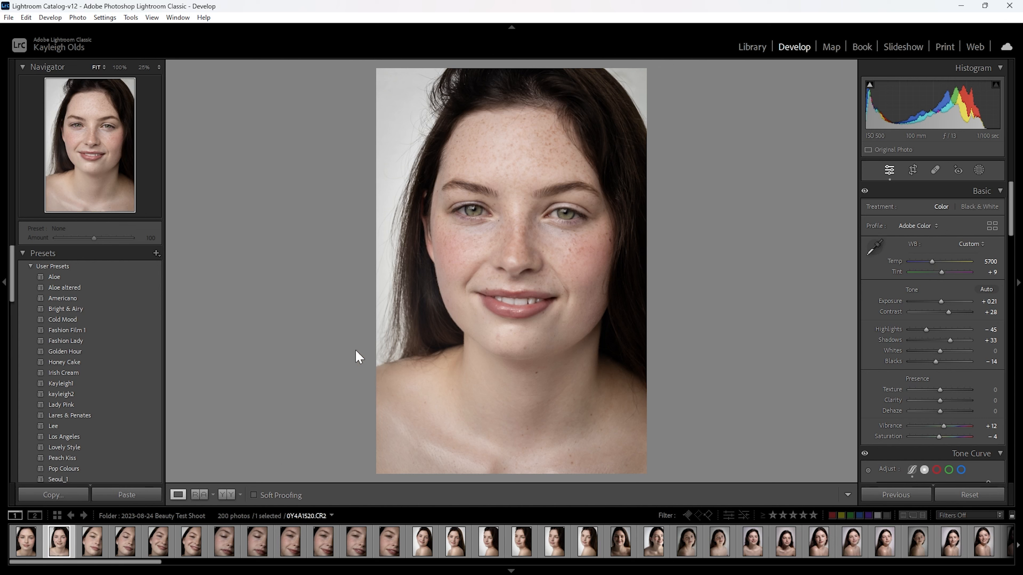
click(189, 544)
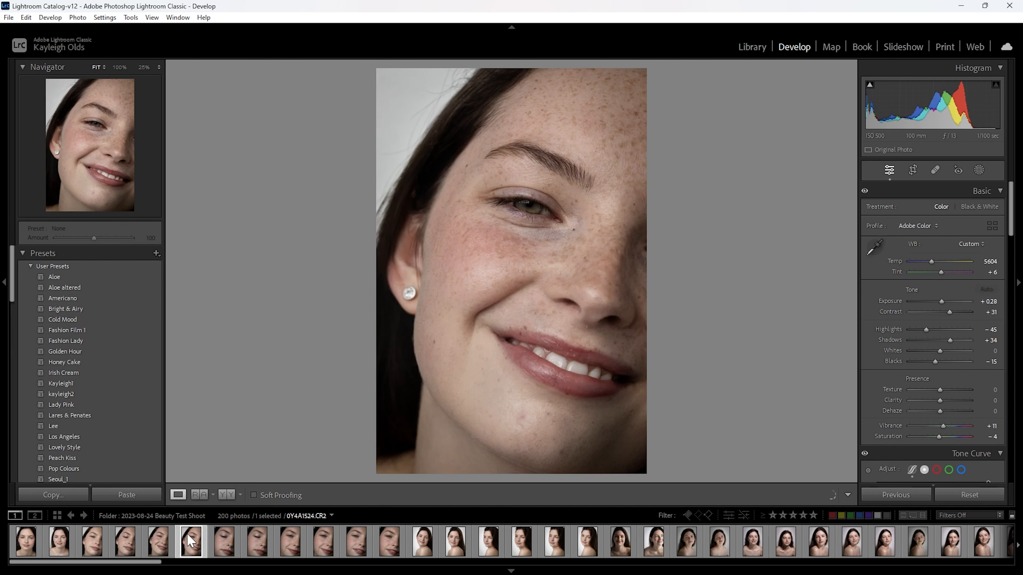
click(91, 541)
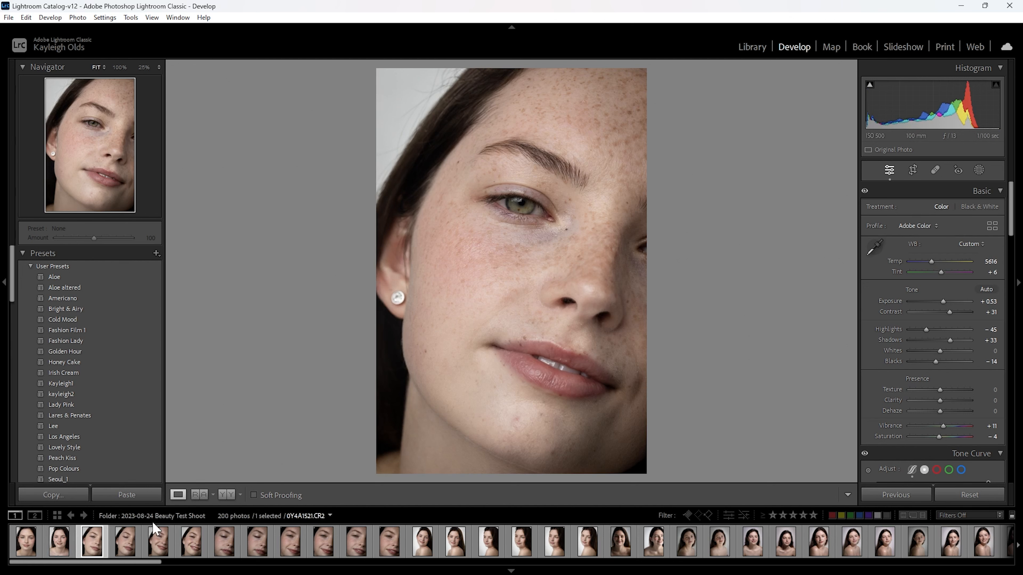
Step: Set the exposure of close-up 0Y4A1527 to +0.79 and compare it with portrait 0Y4A1520
click(258, 541)
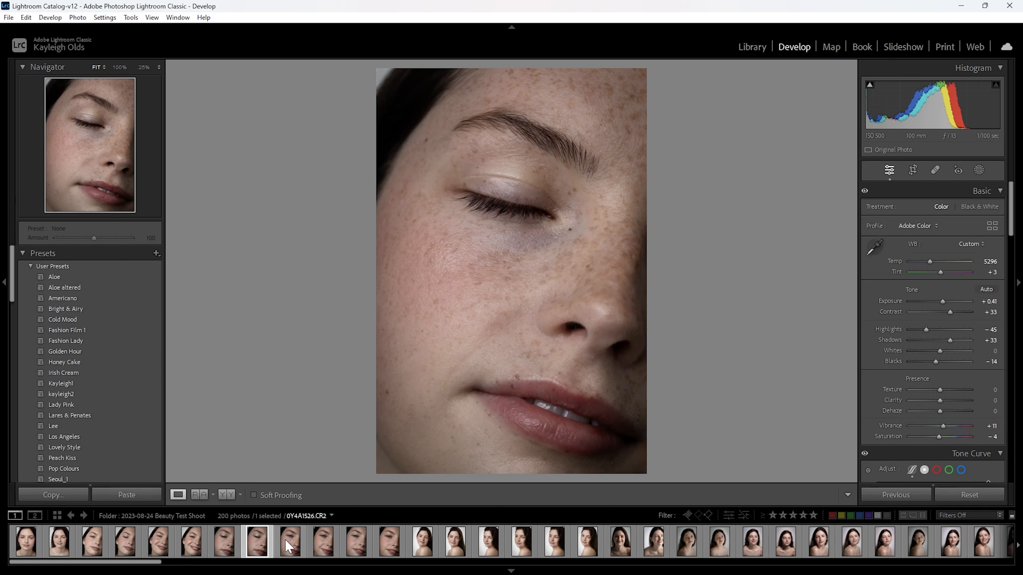
click(292, 540)
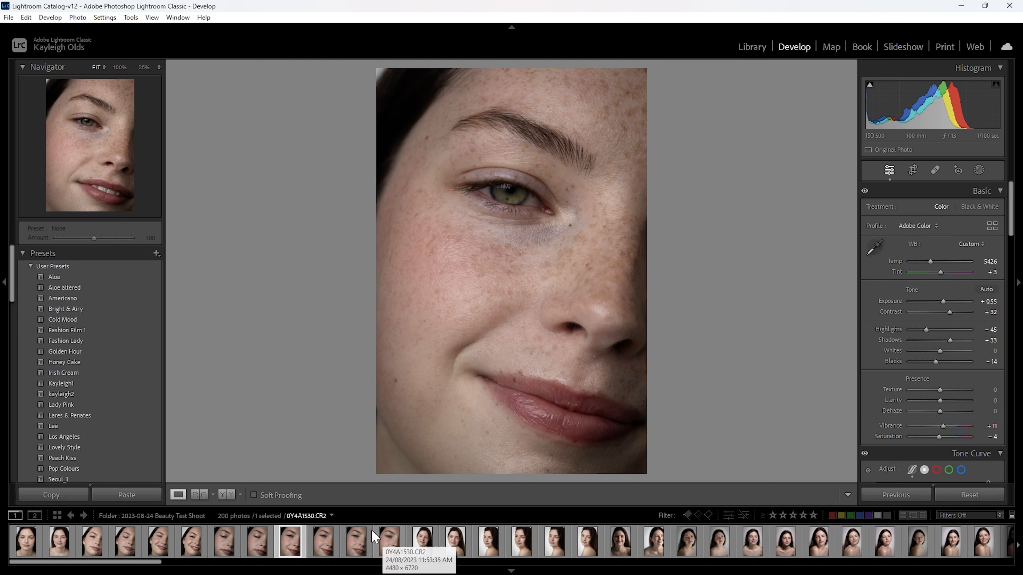
drag(942, 301, 944, 303)
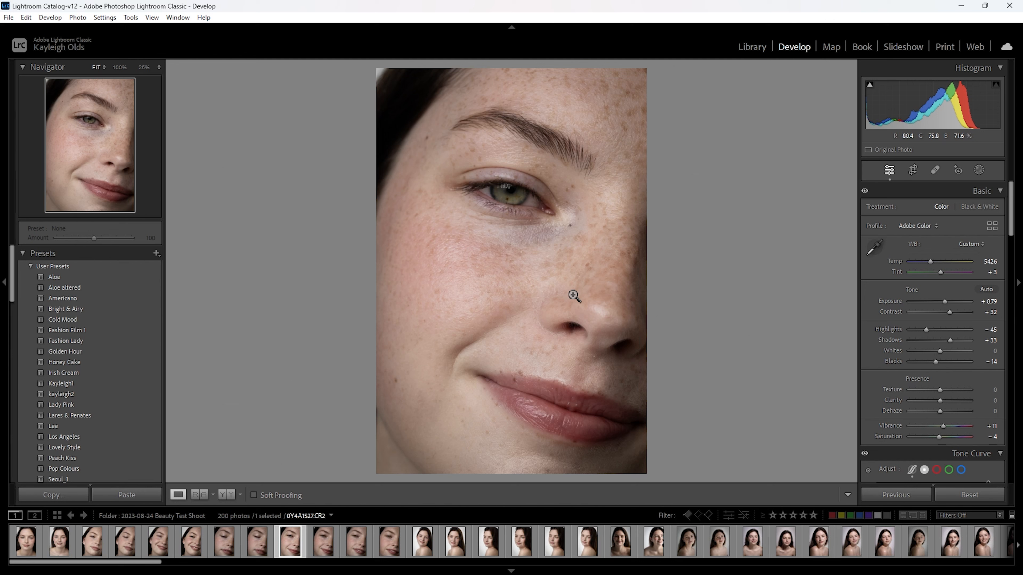
click(66, 548)
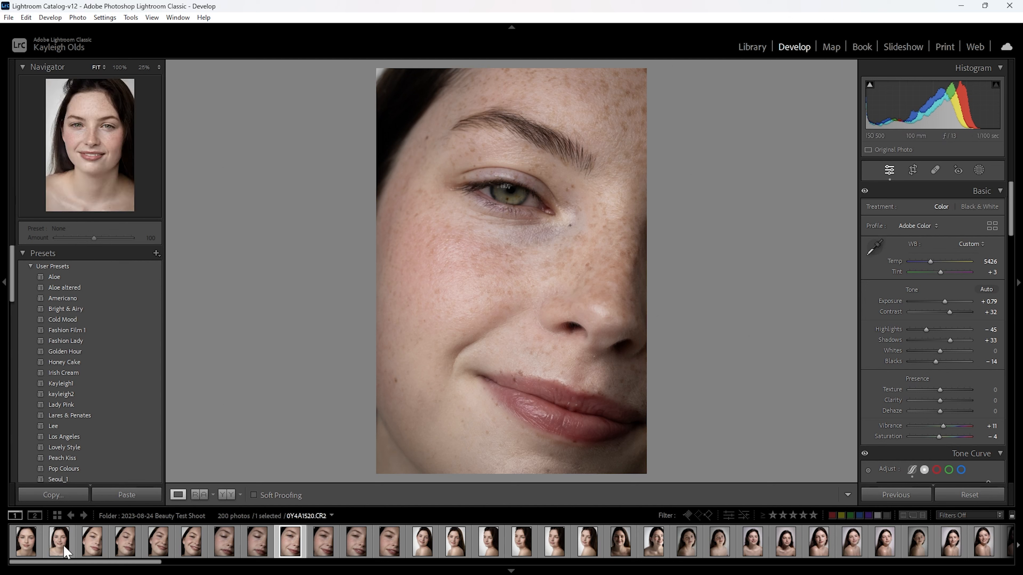
click(290, 541)
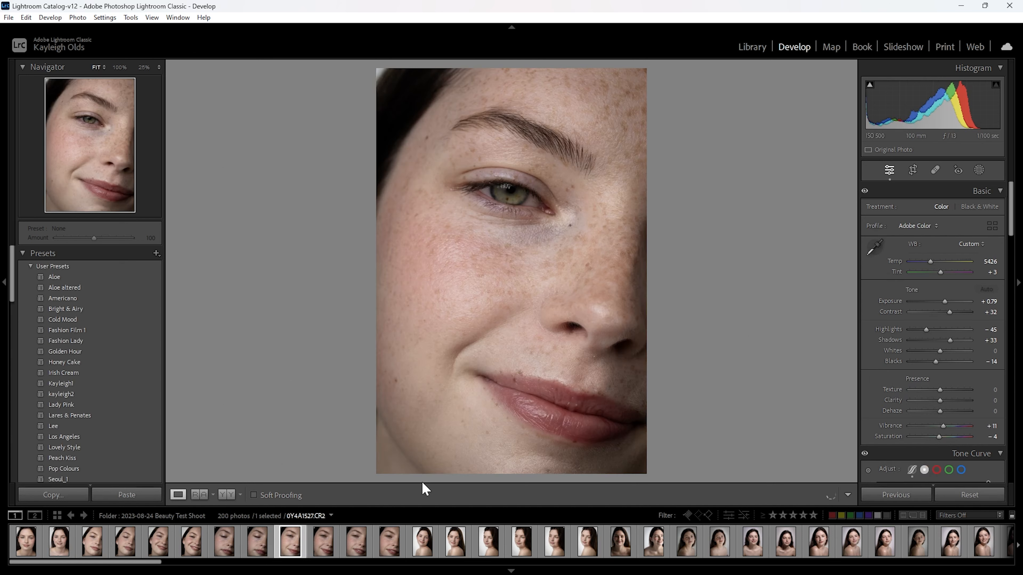
Step: Examine the edits on the over-the-shoulder portraits one by one, up to the smiling portrait 0Y4A1537
click(426, 547)
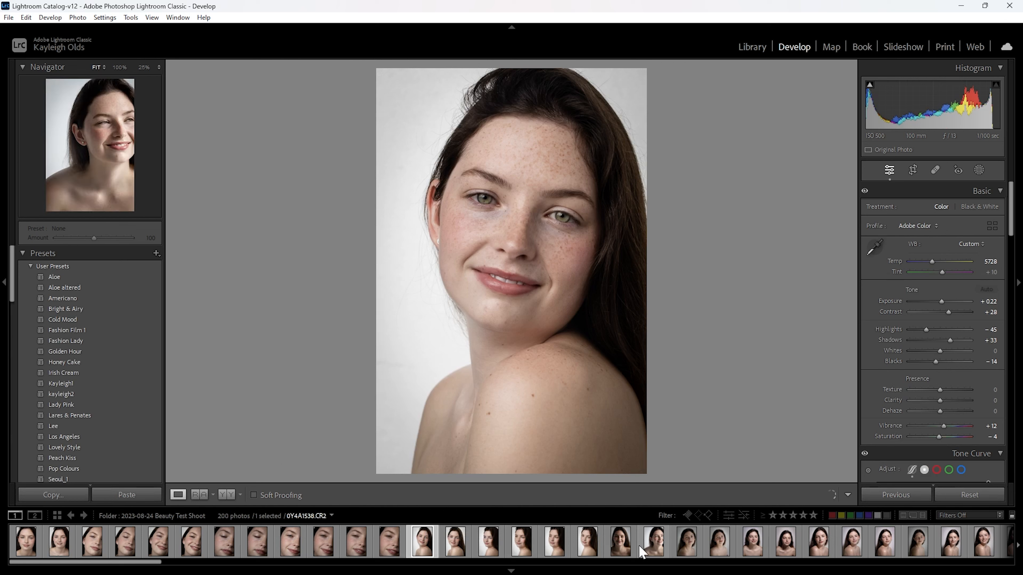
key(Right)
key(Right)
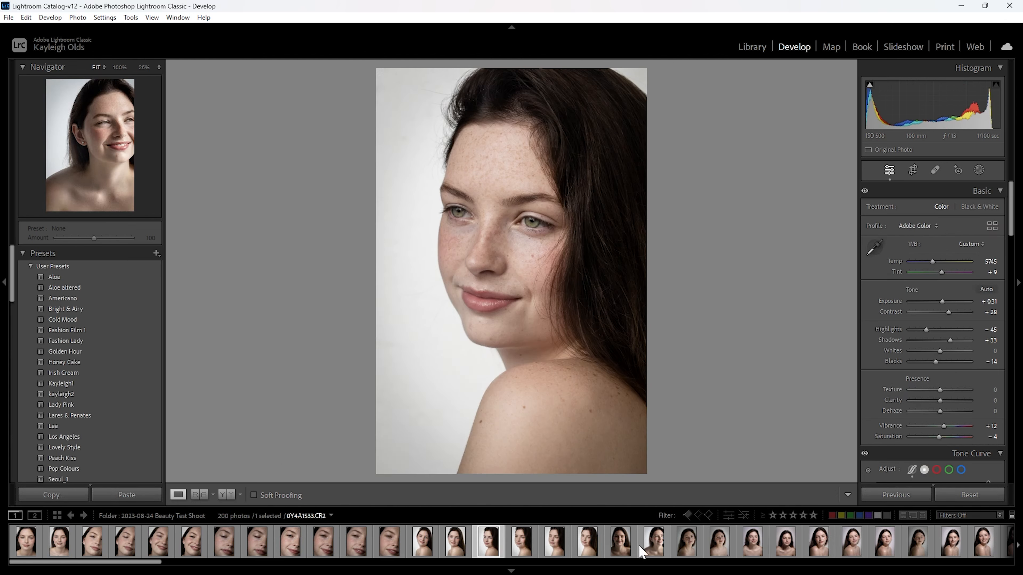
key(Right)
key(Right)
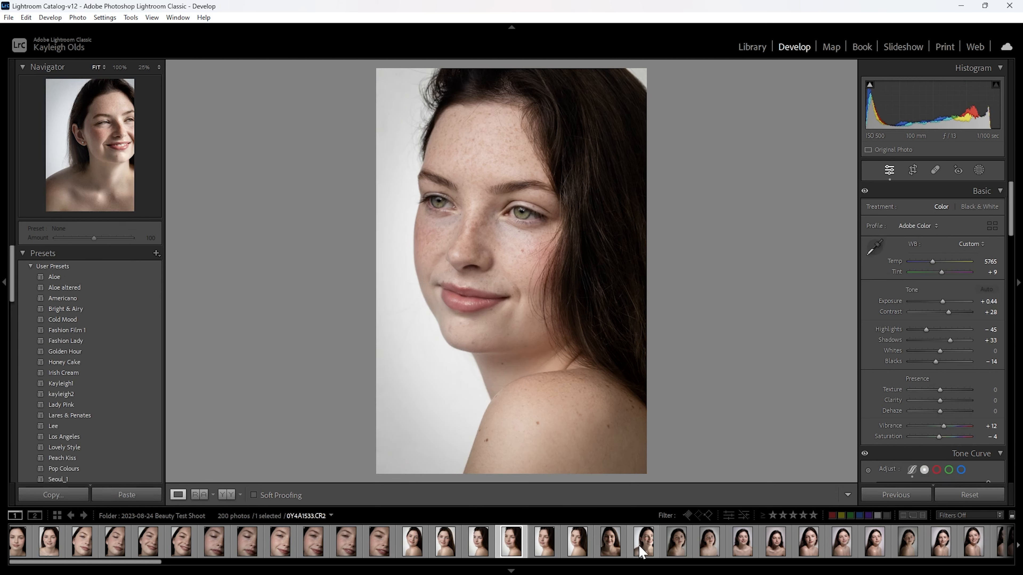
key(Right)
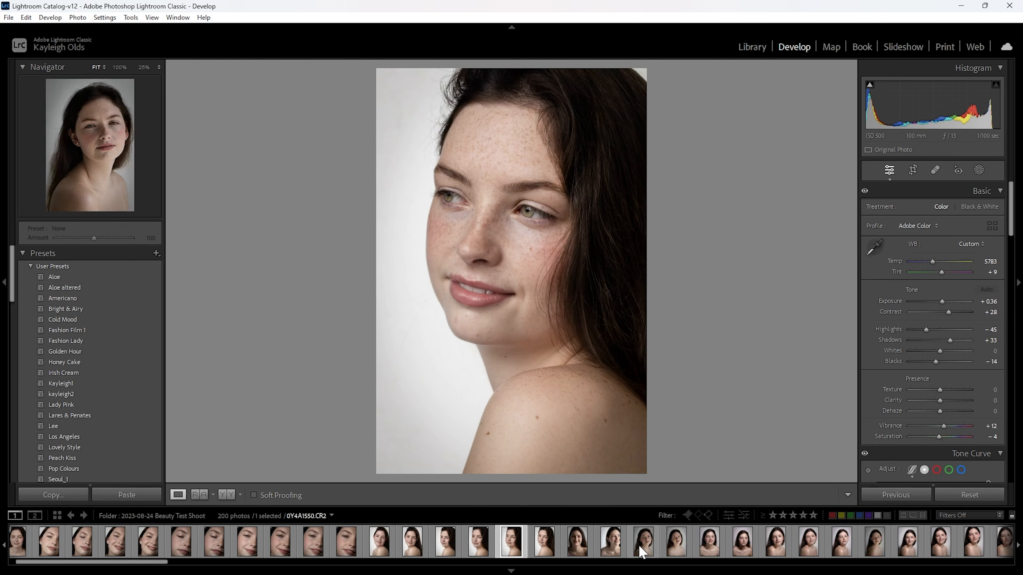
key(Right)
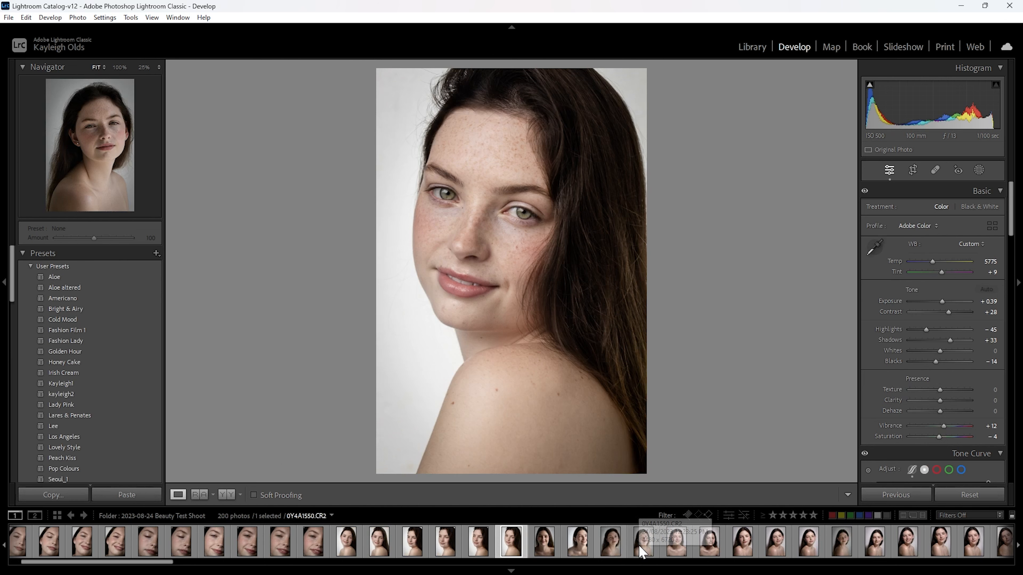
key(Right)
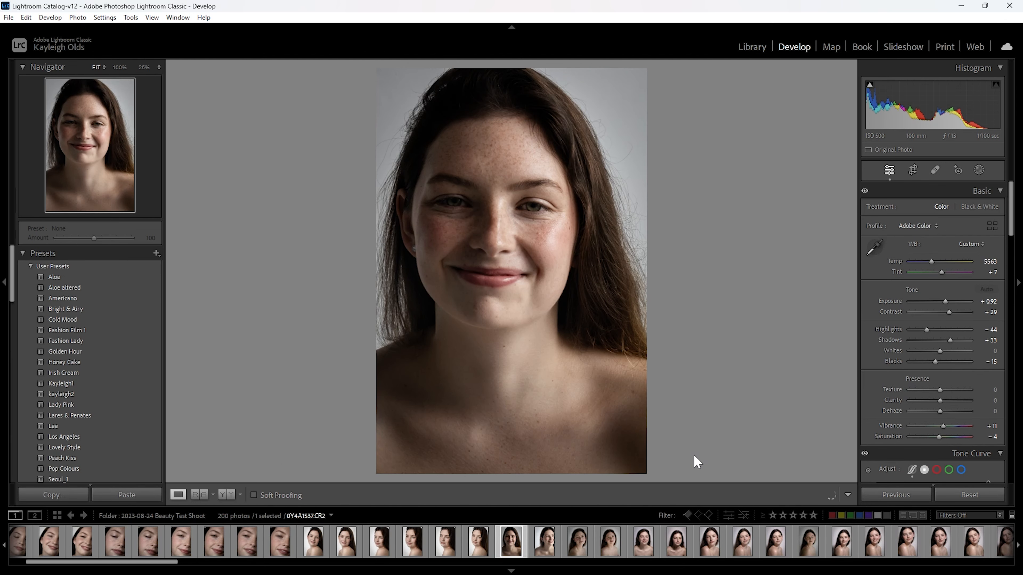
Step: View the unedited version of portrait 0Y4A1550, restore its edit and set exposure to +2.63 and highlights to −60
click(577, 544)
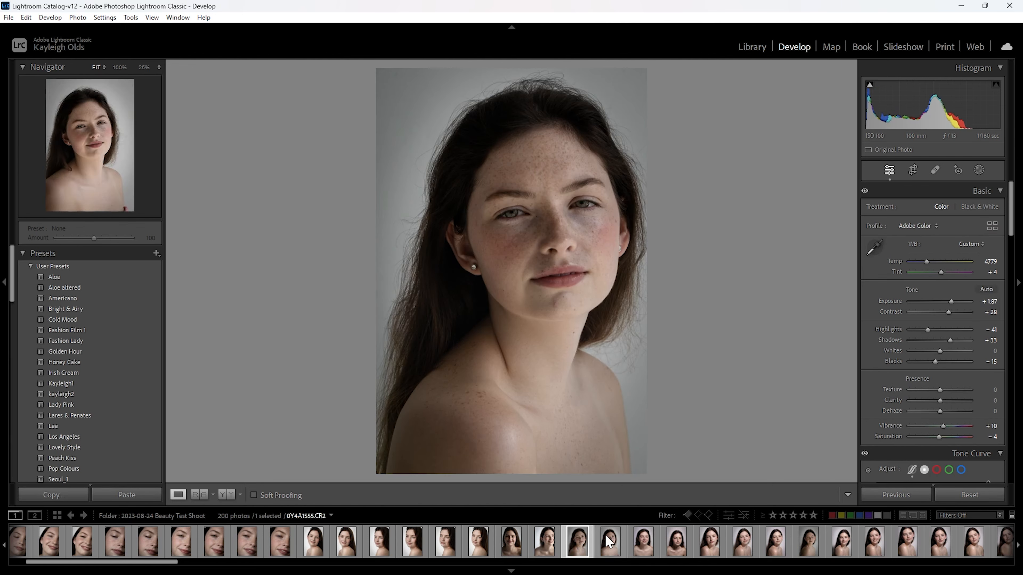
click(969, 495)
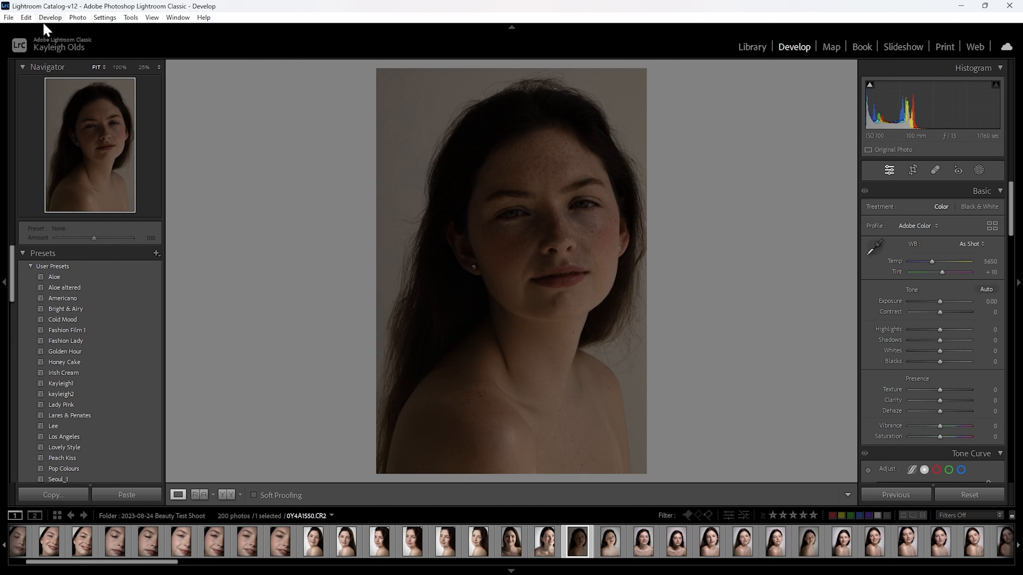
key(ctrl+z)
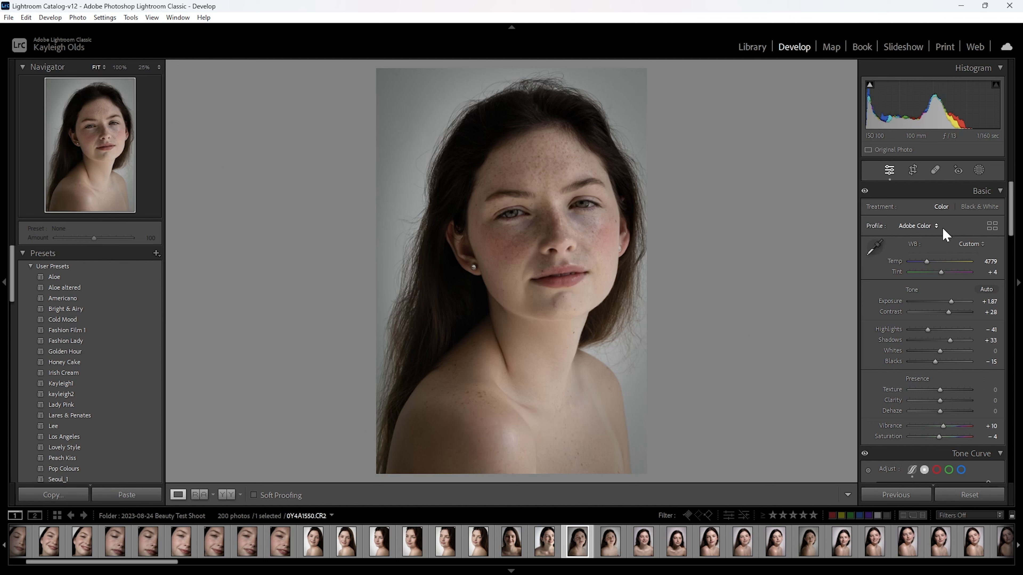
drag(952, 302, 922, 329)
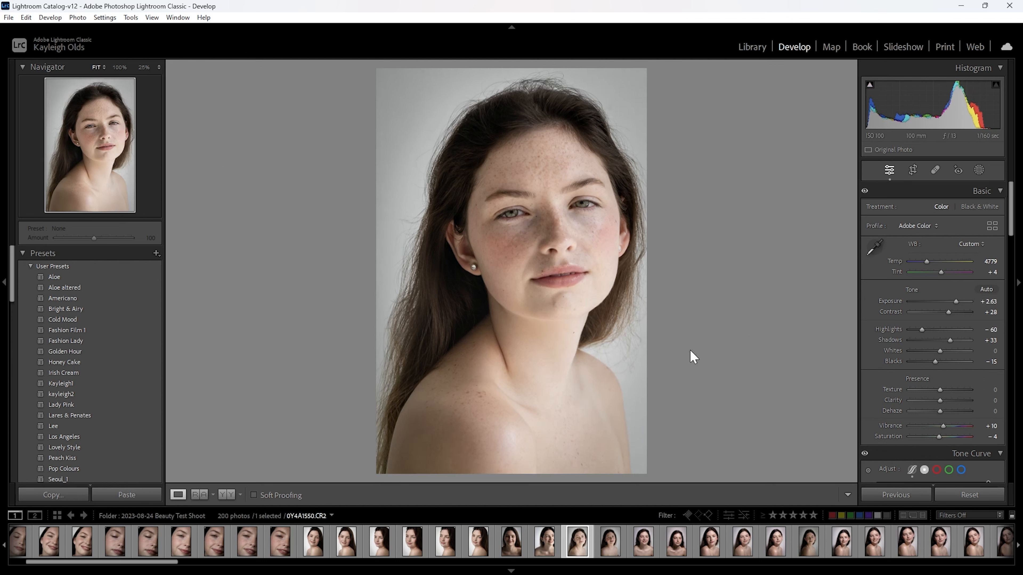
Step: Set the exposure of the smiling portrait 0Y4A1537 to +1.23 and its shadows to +42
click(513, 550)
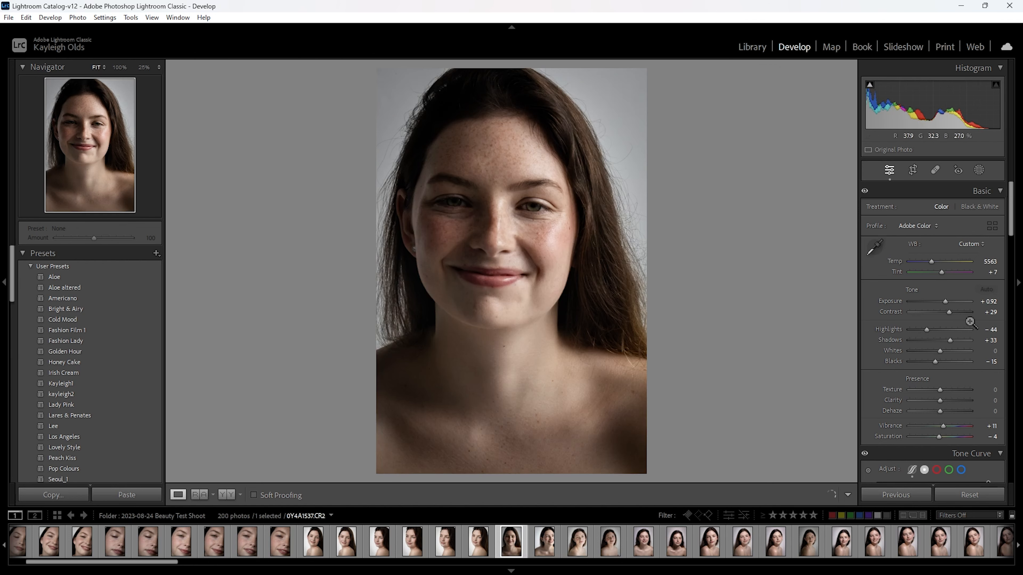
drag(945, 303, 948, 305)
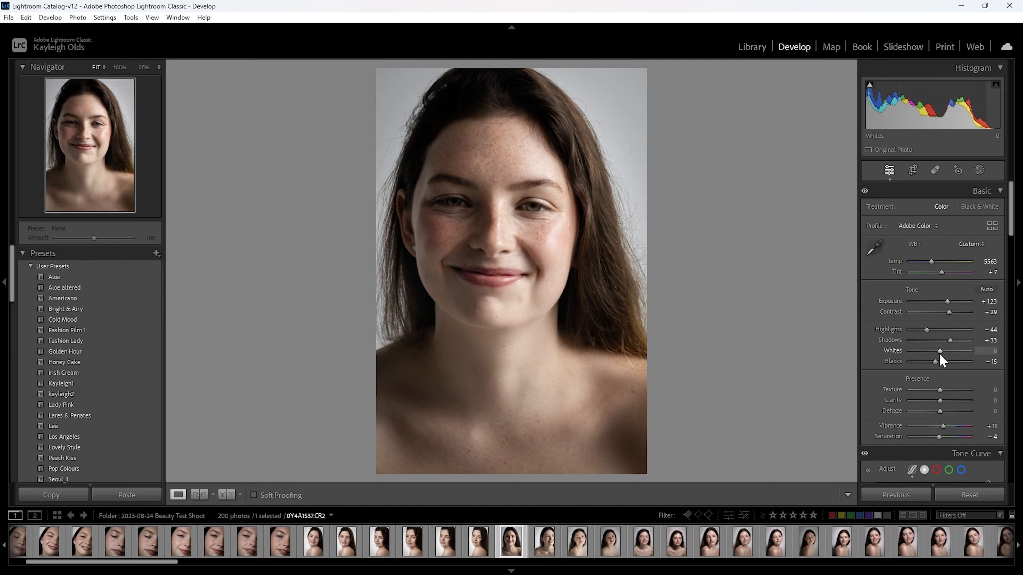
mouse_move(950, 340)
mouse_down()
mouse_move(961, 340)
mouse_move(951, 341)
mouse_up()
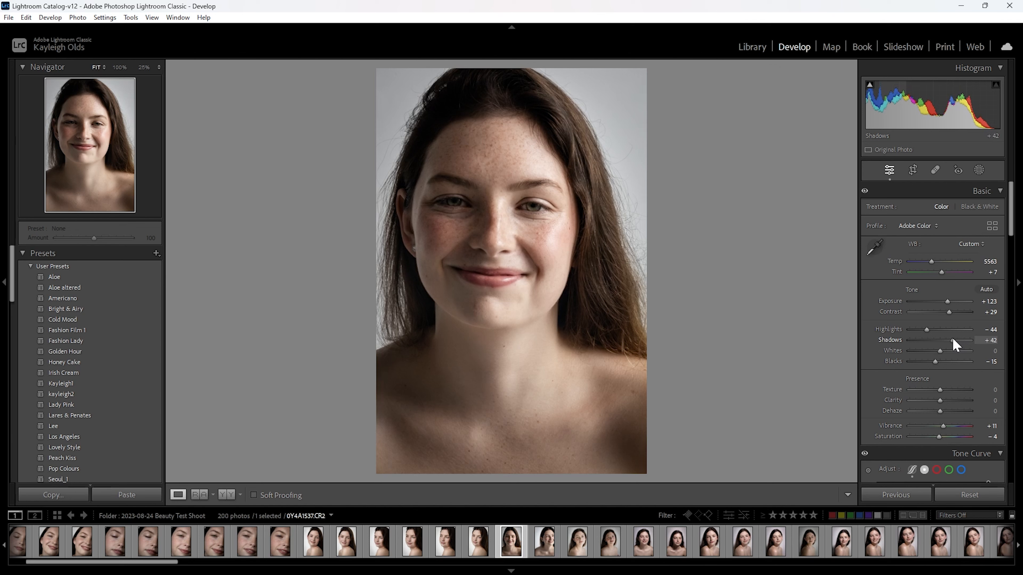
Step: Compare portraits 0Y4A1536, 0Y4A1537 and 0Y4A1550, and set the exposure of 0Y4A1550 to +2.46
click(479, 544)
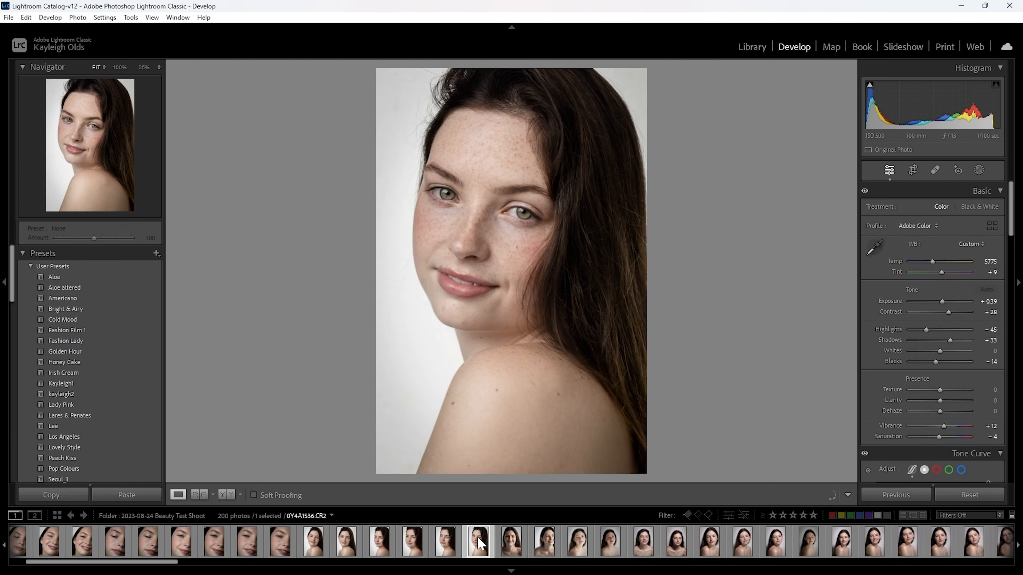
click(519, 555)
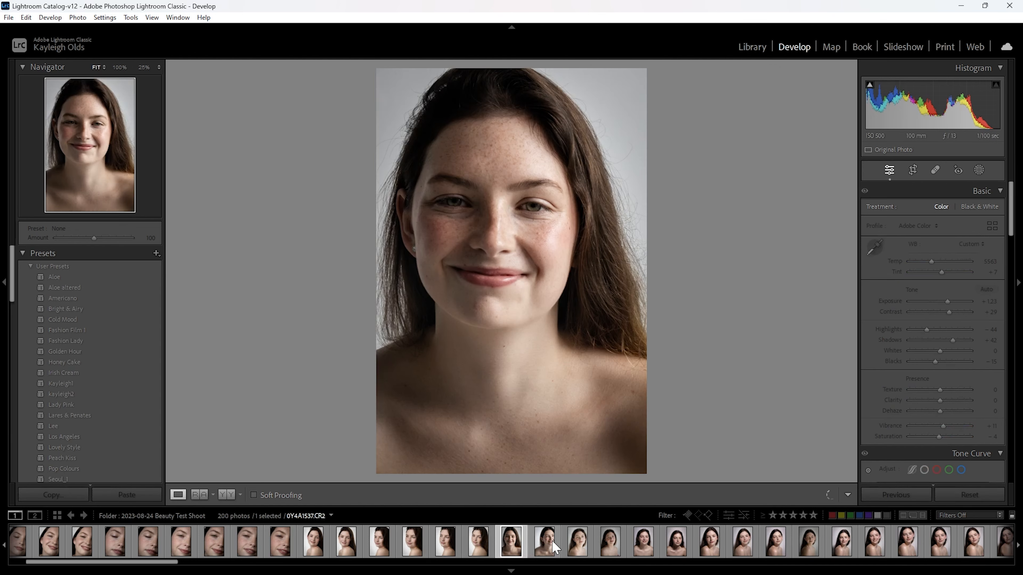
click(552, 547)
click(580, 544)
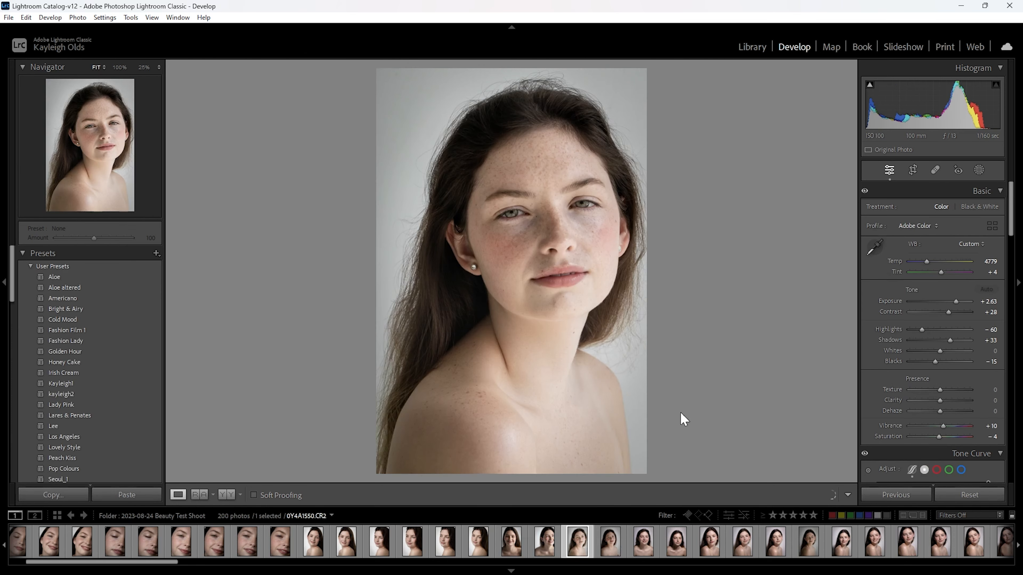
drag(956, 302, 955, 302)
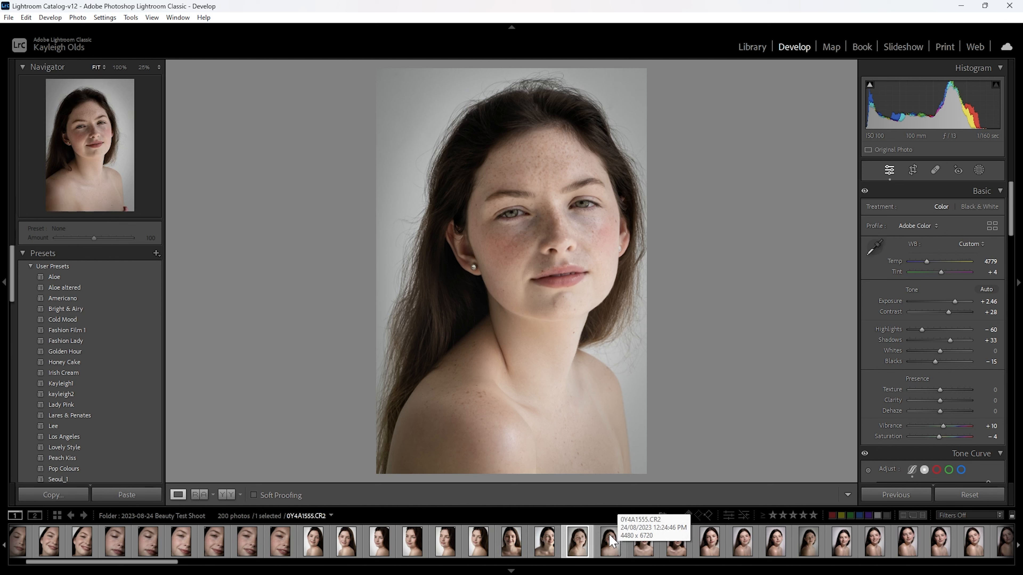
Step: Examine the edits on portraits 0Y4A1559, 0Y4A1560 and 0Y4A1562 one by one
click(643, 541)
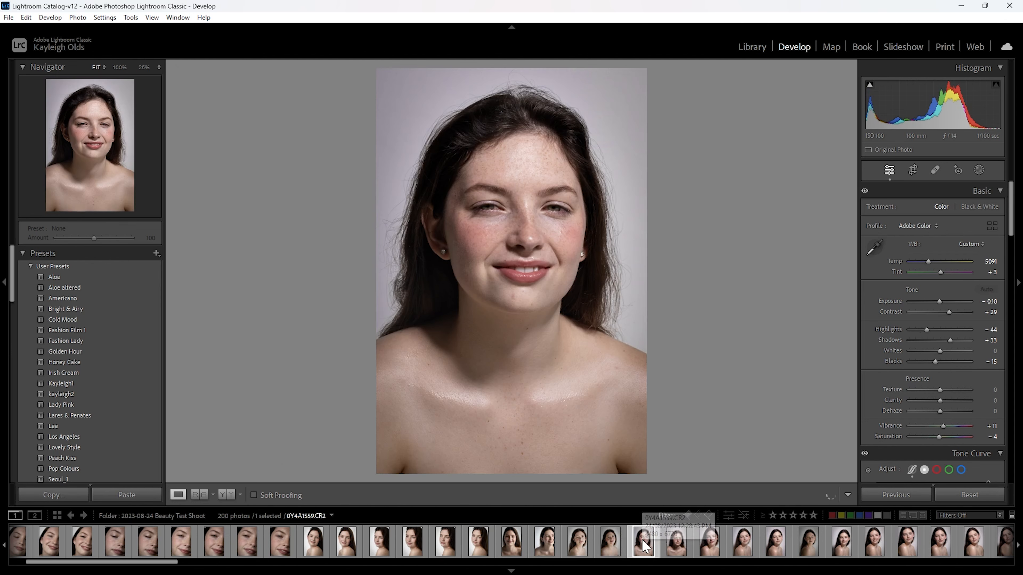
click(686, 544)
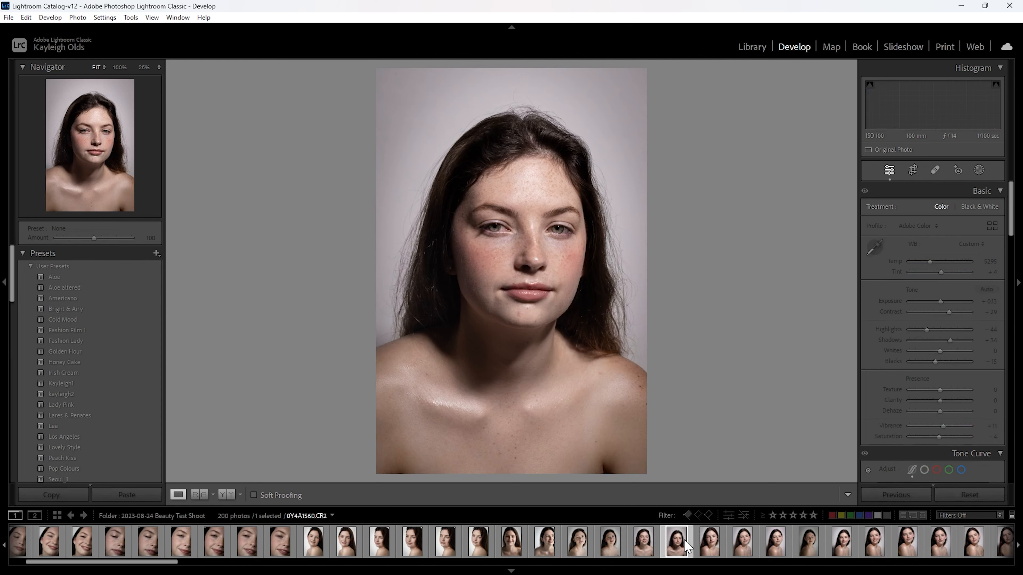
click(739, 541)
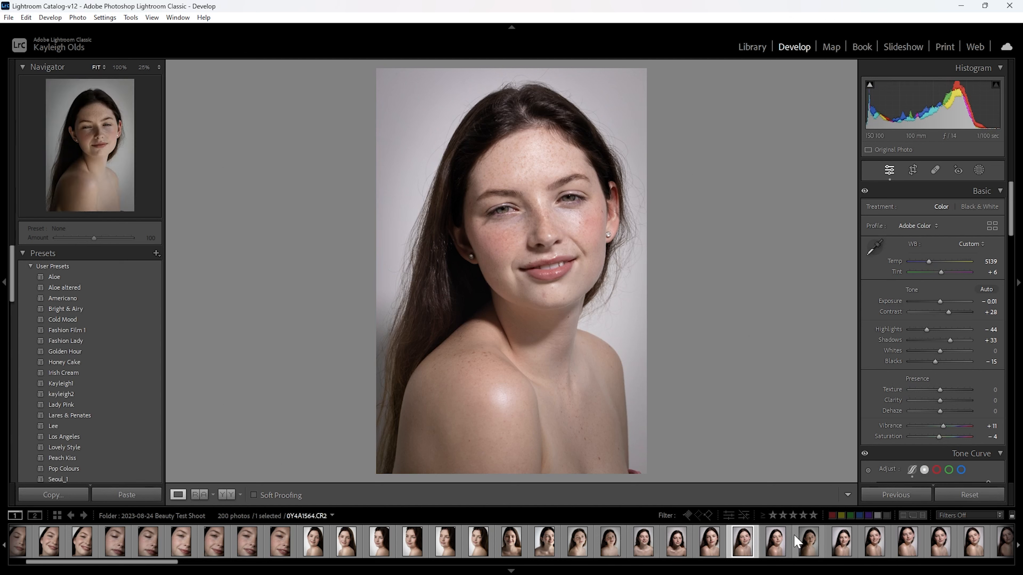
Step: View the unedited version of portrait 0Y4A1562, restore its edit and show before and after side by side
click(970, 496)
key(ctrl+z)
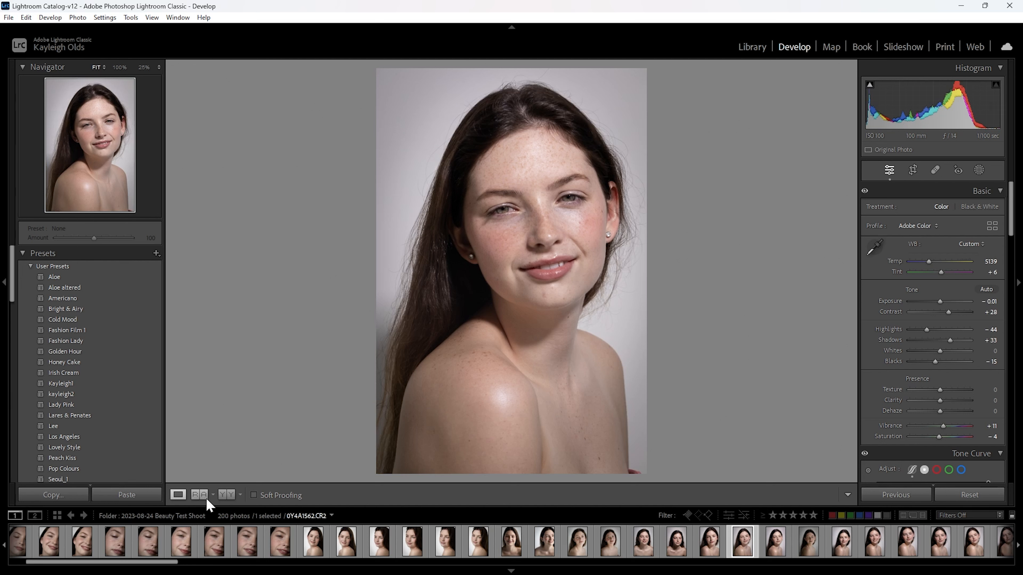
click(231, 498)
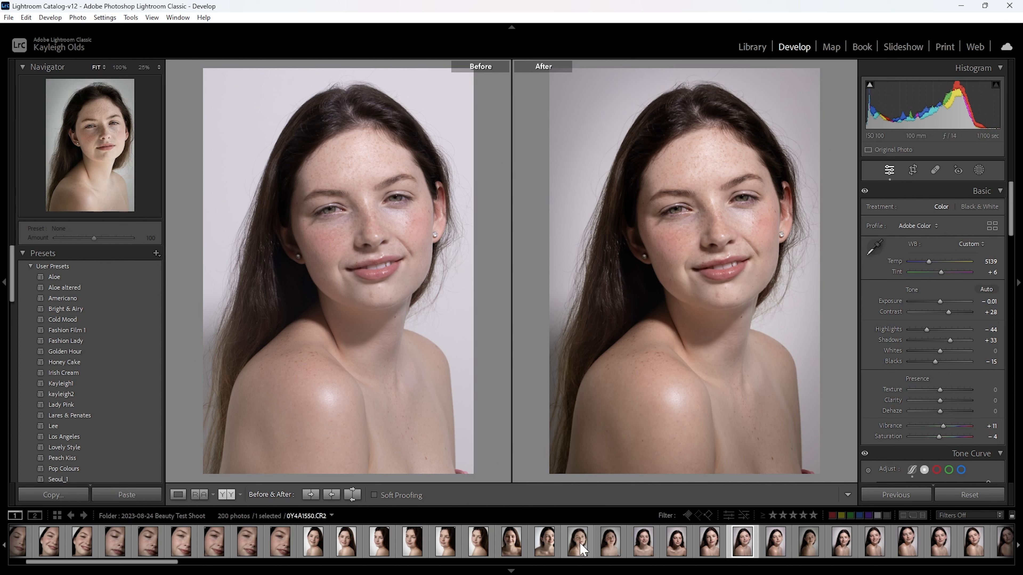
Step: View the unedited version of half-face close-up 0Y4A1581 and restore its edit
click(451, 546)
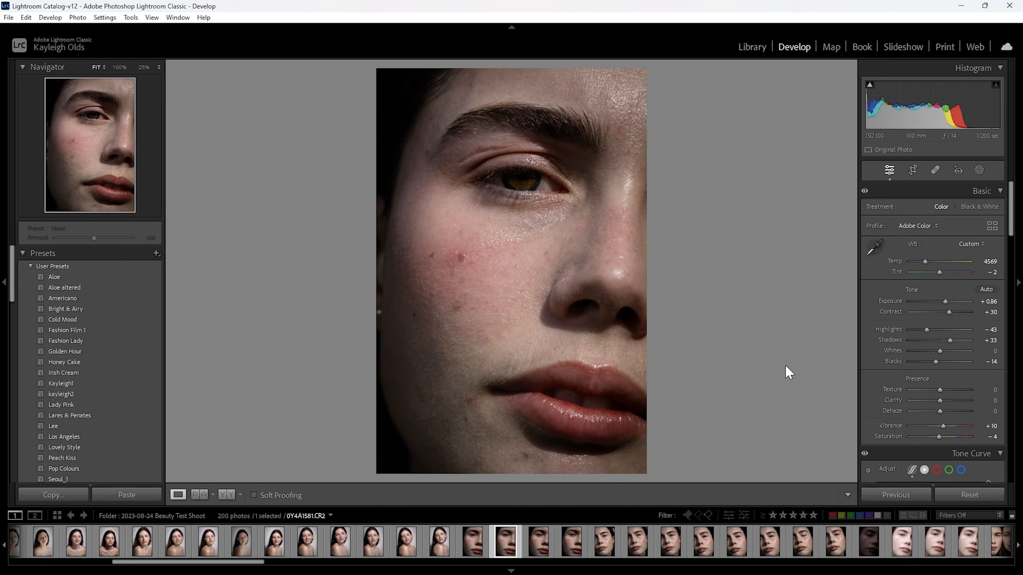
click(978, 500)
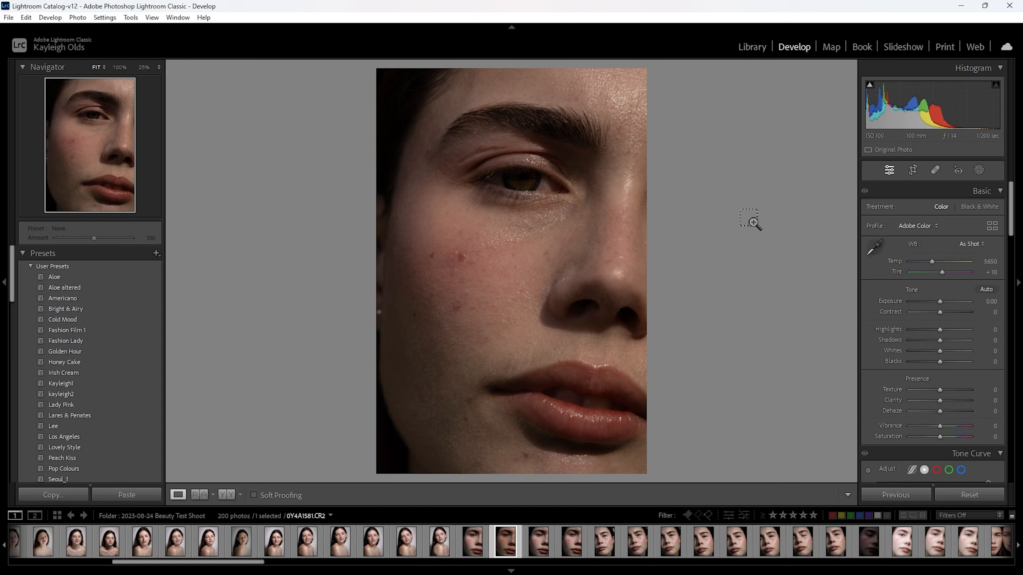
key(ctrl+z)
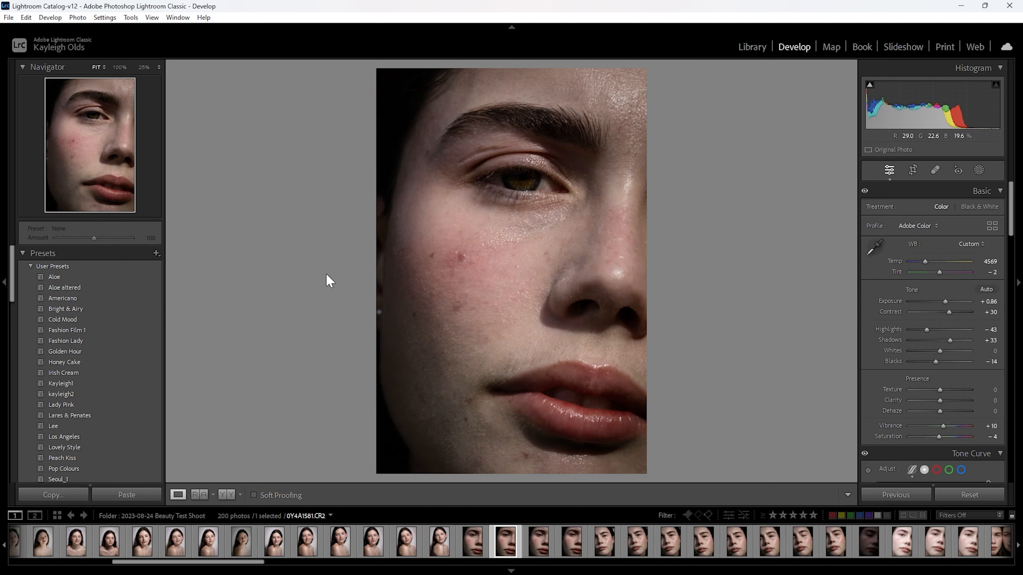
Step: Set the shadows of close-up 0Y4A1581 to +58 and its exposure to +1.32, and compare it with portrait 0Y4A1572
click(958, 341)
drag(946, 299, 953, 307)
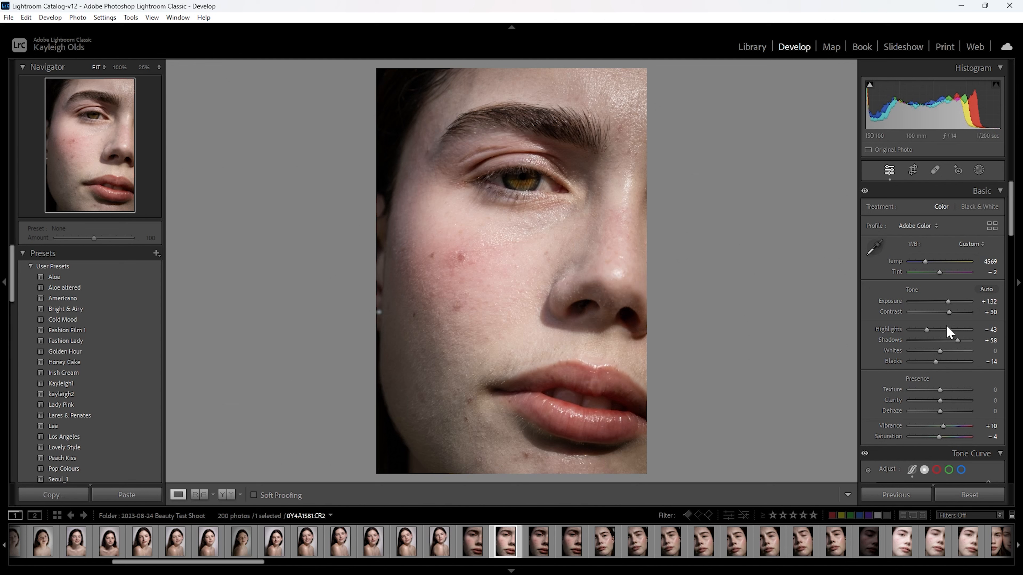
click(439, 542)
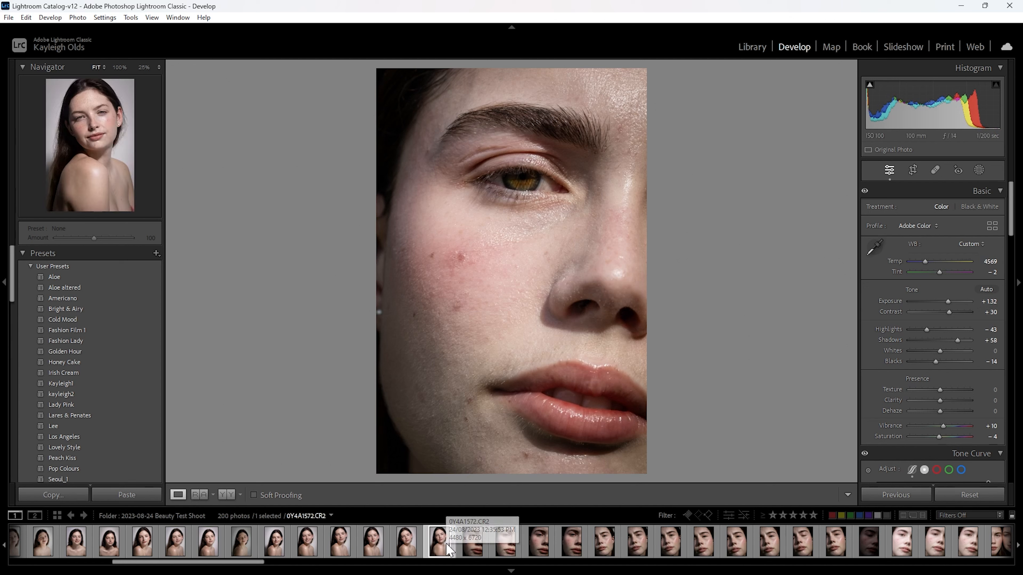
click(503, 544)
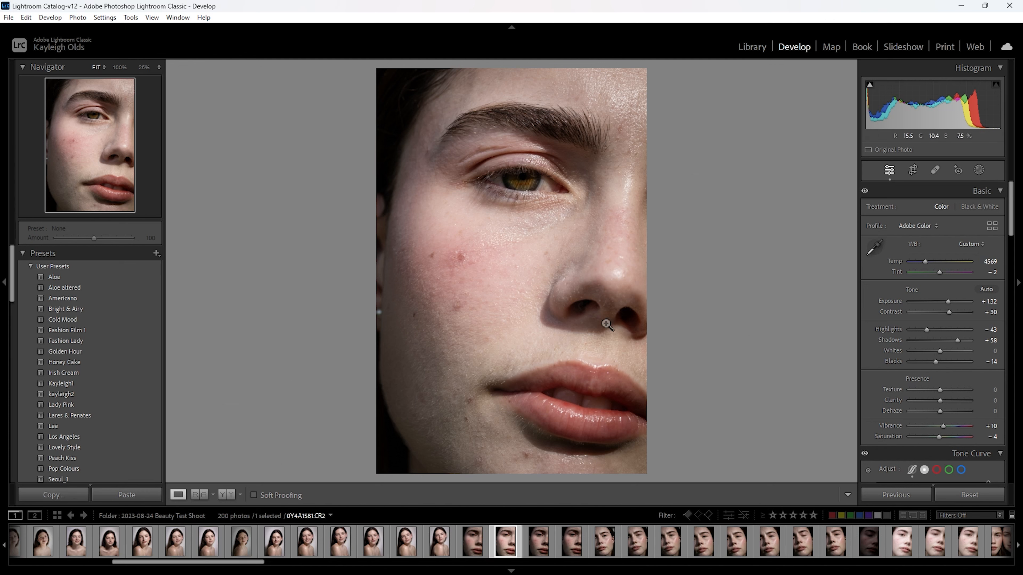
Step: Compare the edits on the two-person close-ups 0Y4A1599 and 0Y4A1598
scroll(500, 542, down, 5)
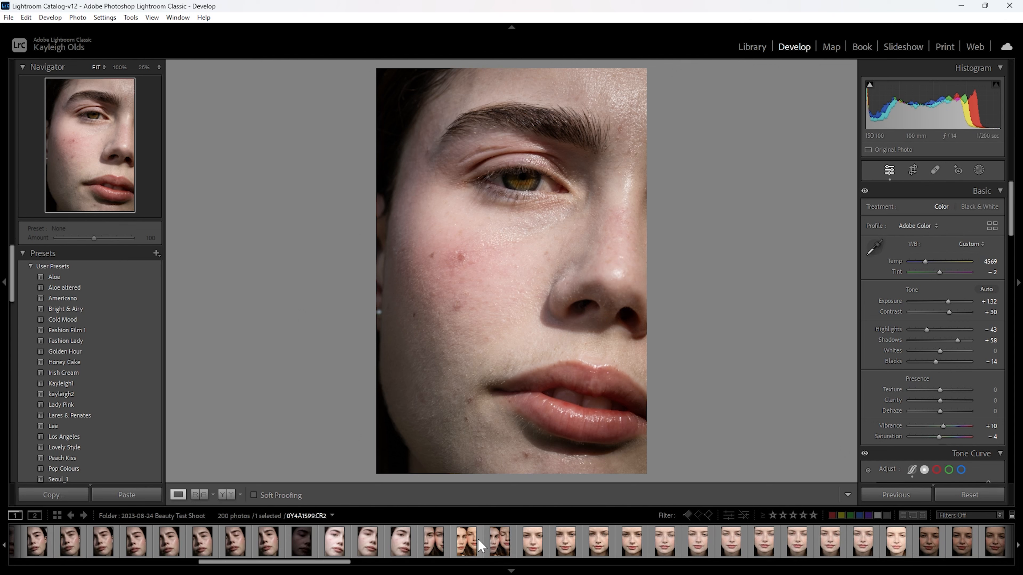
click(499, 545)
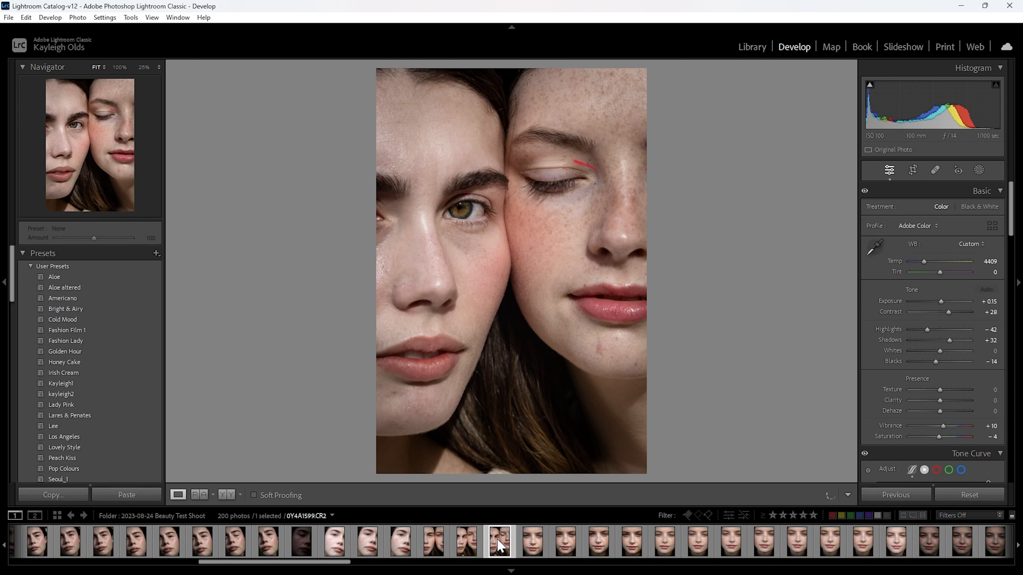
click(469, 547)
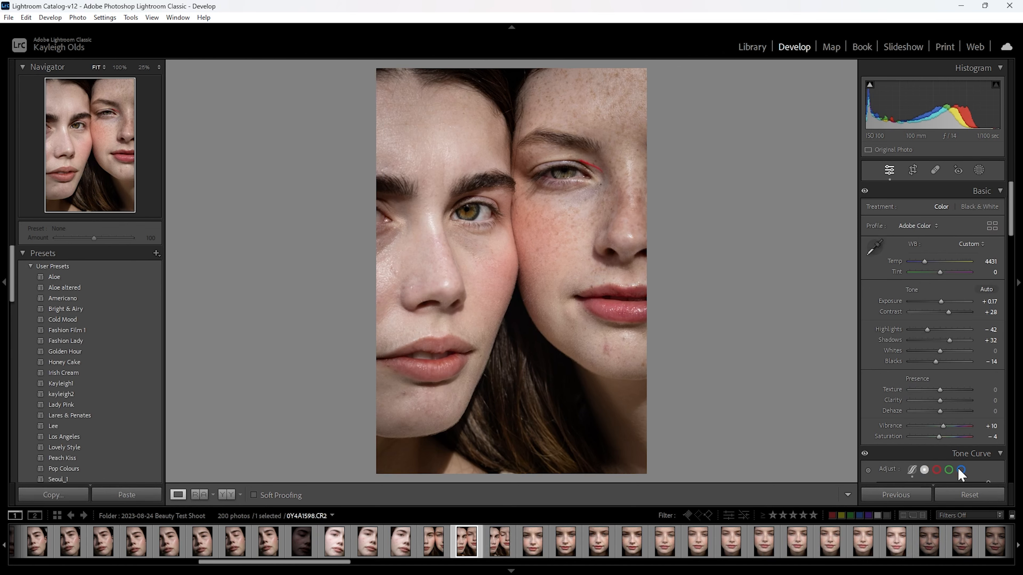
Step: View the unedited version of two-person close-up 0Y4A1598, restore its edit and raise its exposure slightly
click(967, 498)
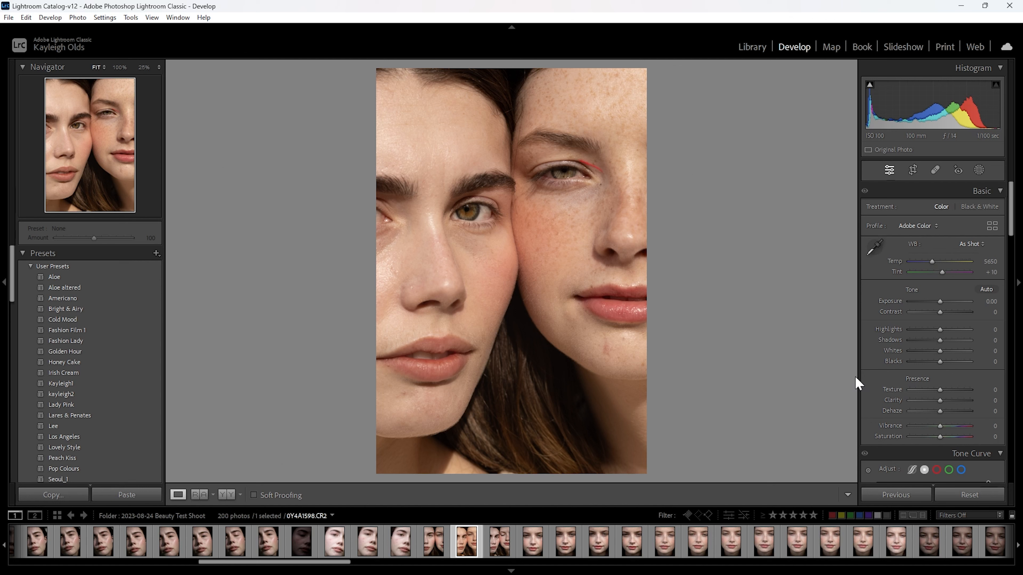
key(ctrl+z)
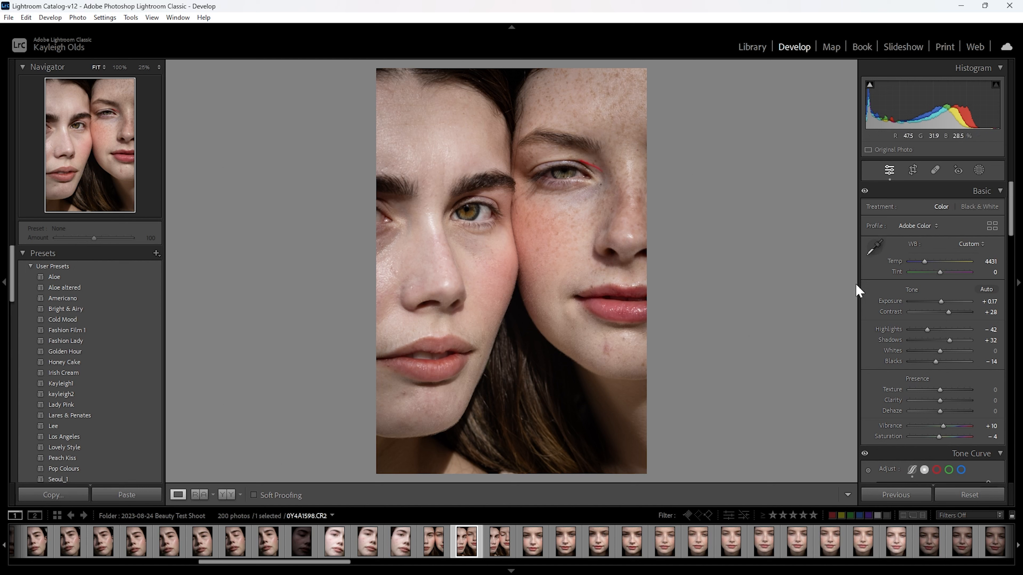
drag(942, 301, 943, 301)
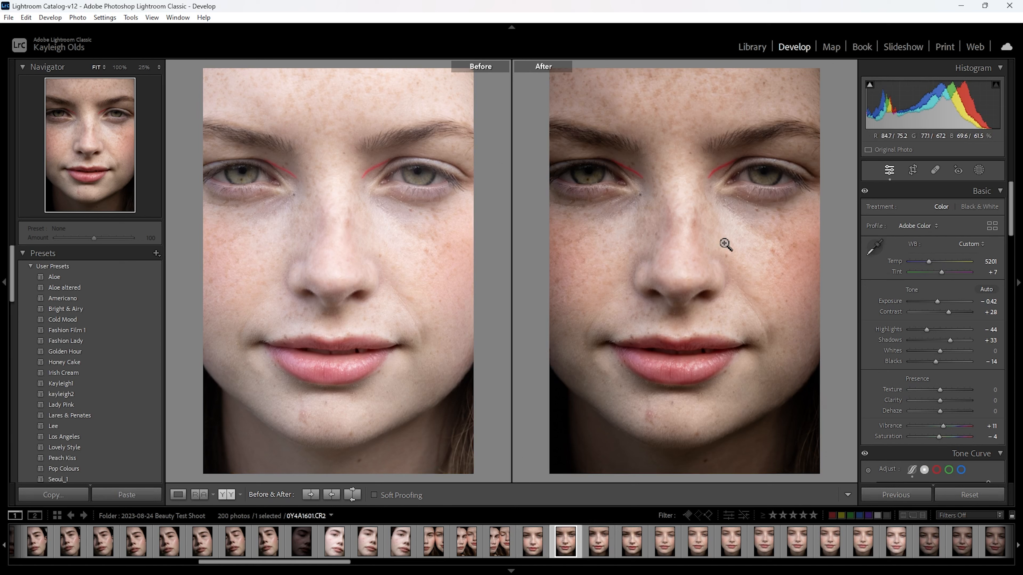
Step: View the unedited version of two-person close-up 0Y4A1599 beside a single-face reference close-up, and restore its edit
click(736, 547)
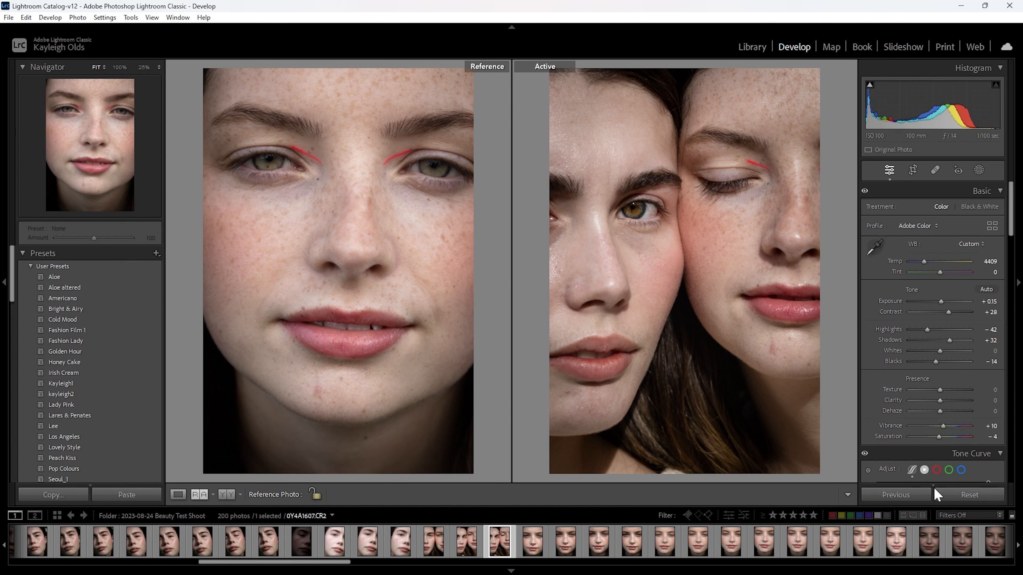
click(941, 494)
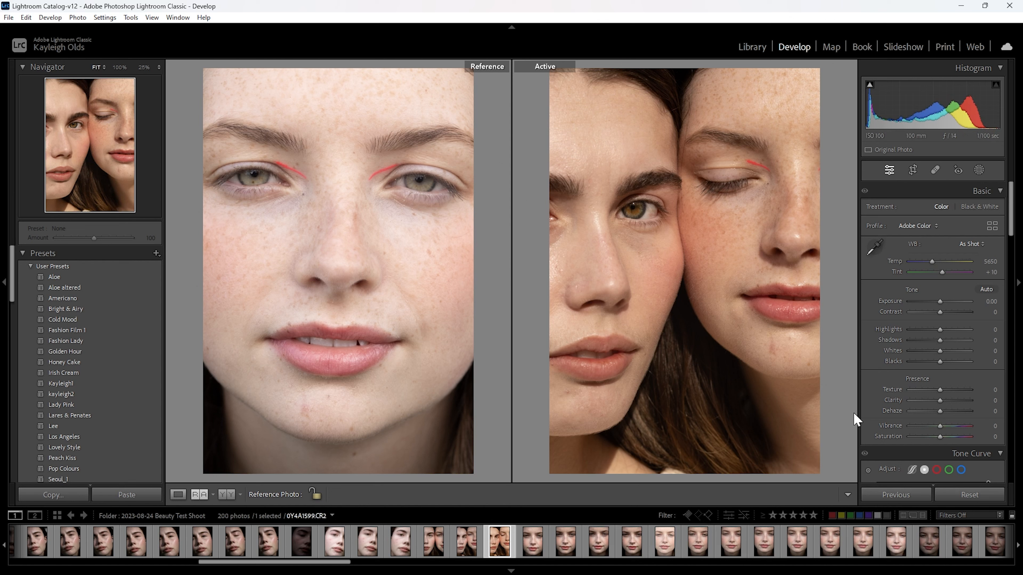
key(ctrl+z)
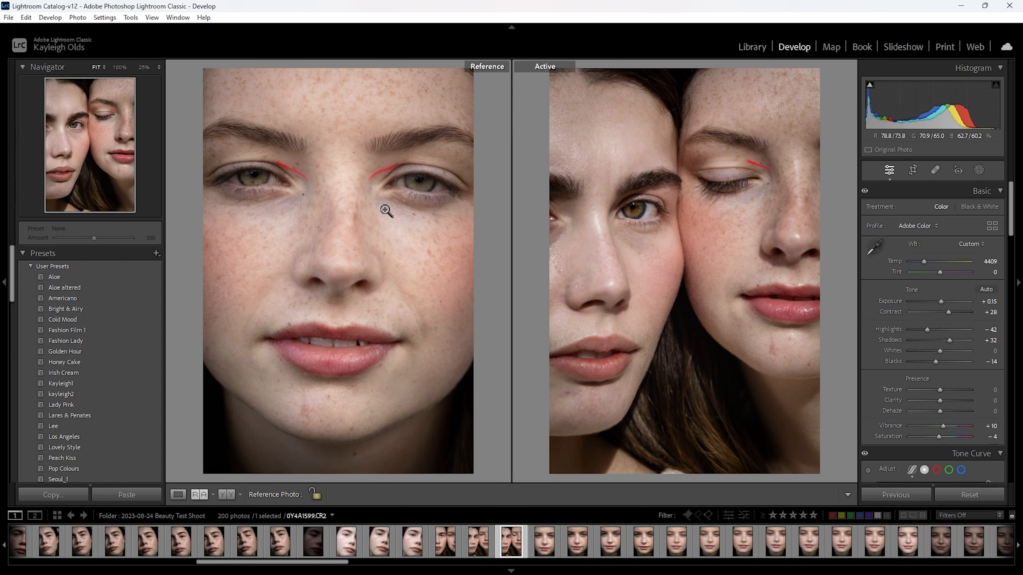
Step: Show long-haired portrait 0Y4A1622 on its own, view its unedited version and restore its edit
scroll(929, 546, down, 5)
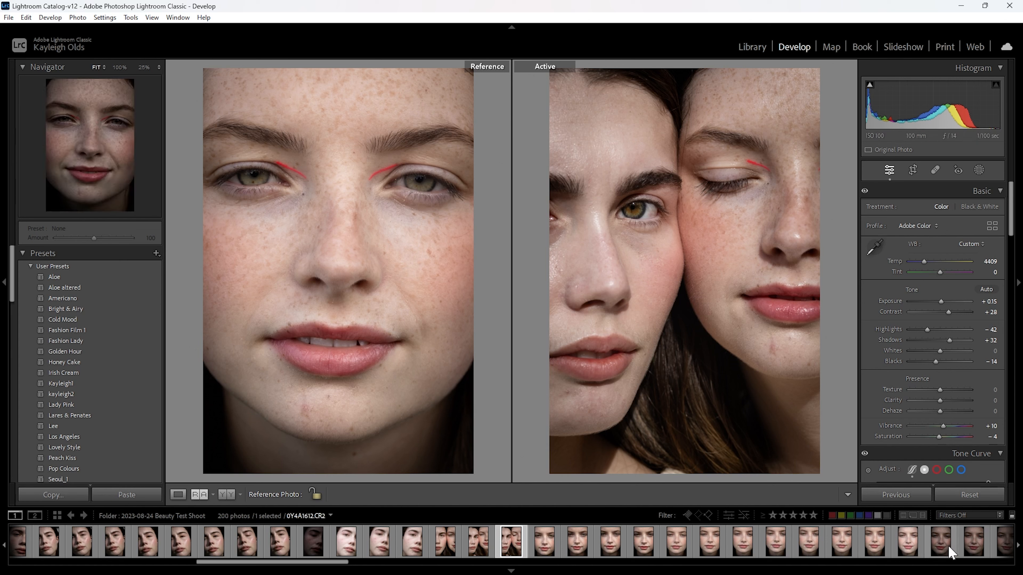
click(422, 536)
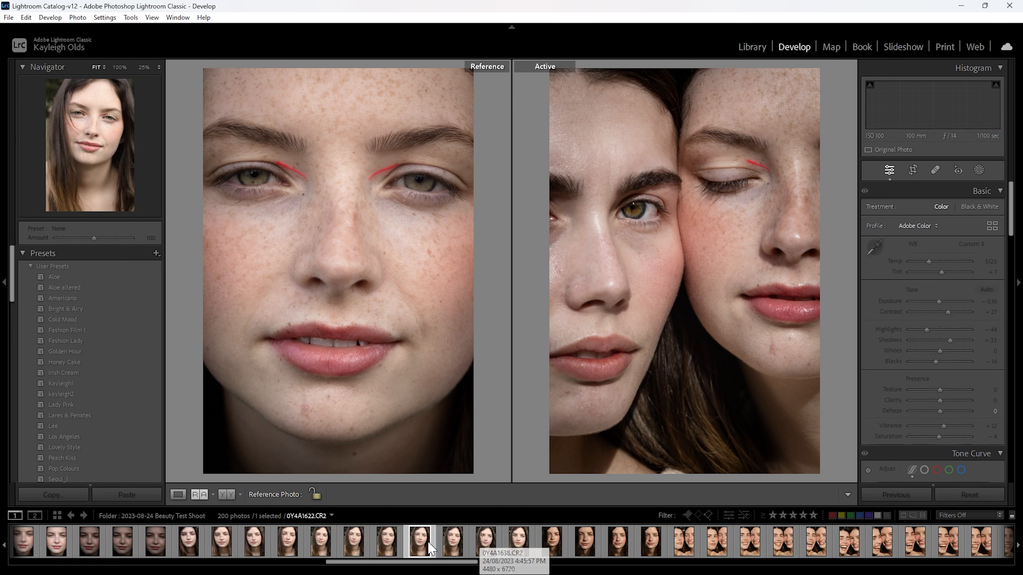
click(178, 495)
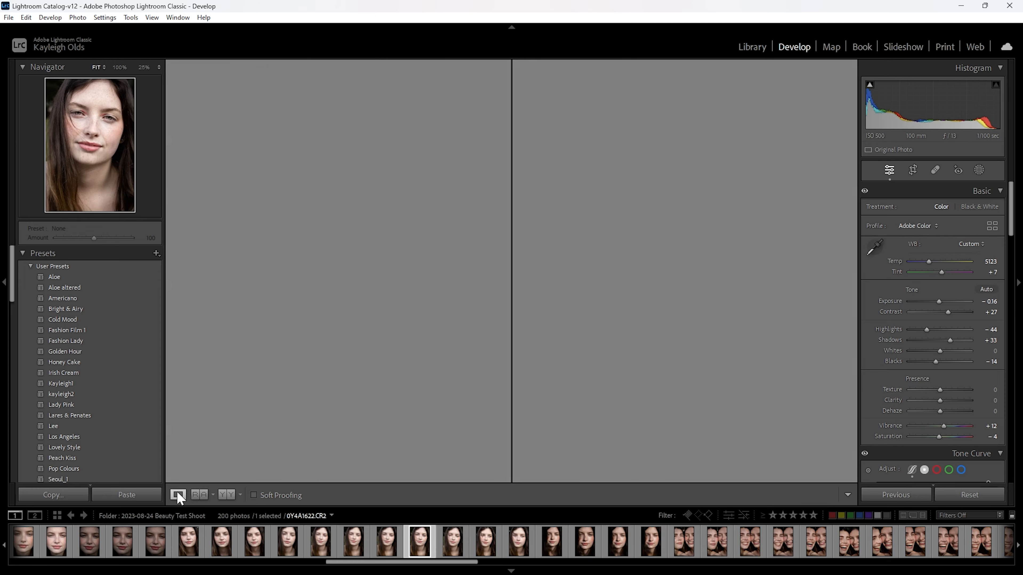
click(986, 501)
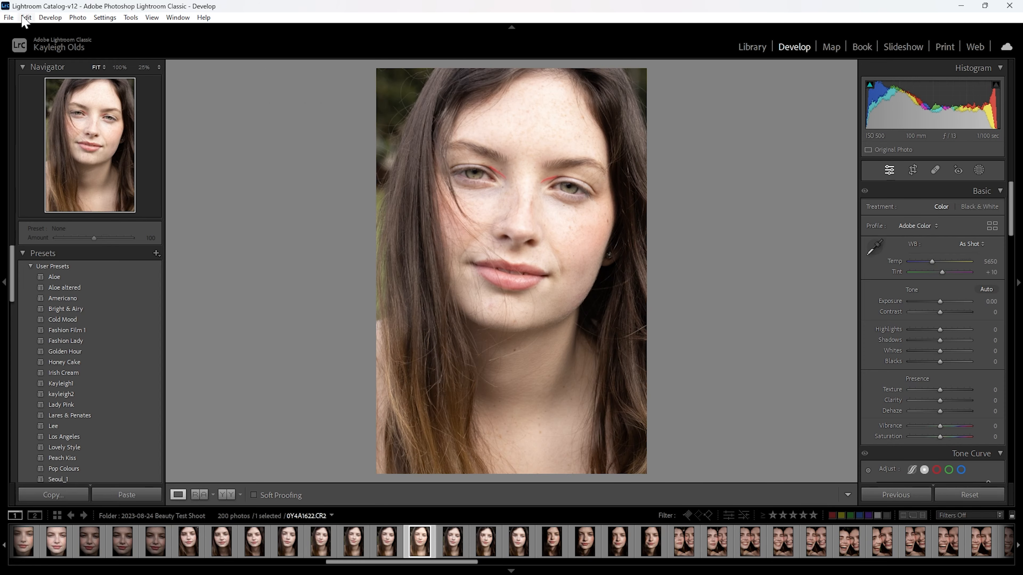
key(ctrl+z)
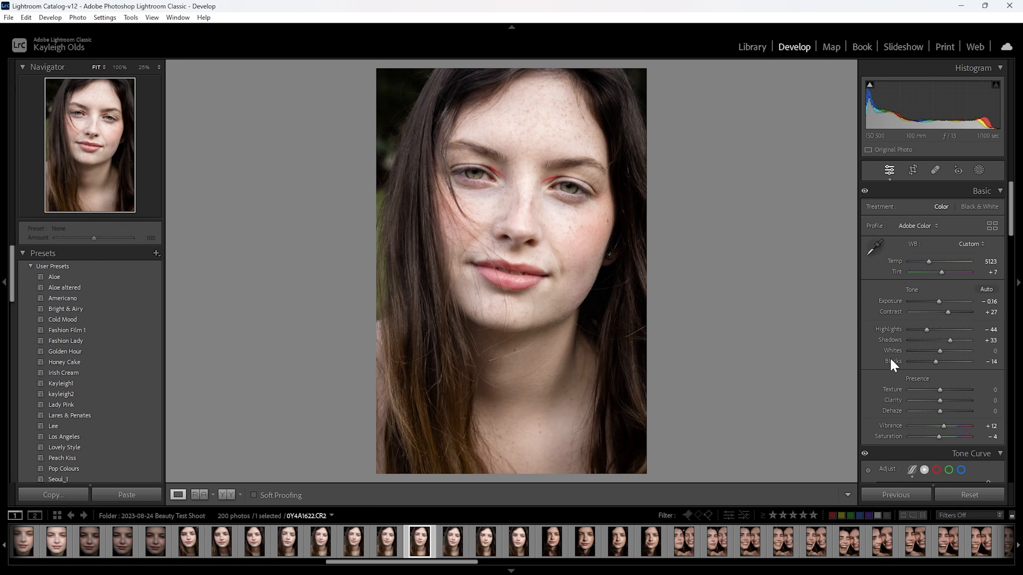
Step: View the unedited version of the laughing two-person portrait 0Y4A1634 and restore its edit
scroll(709, 548, down, 3)
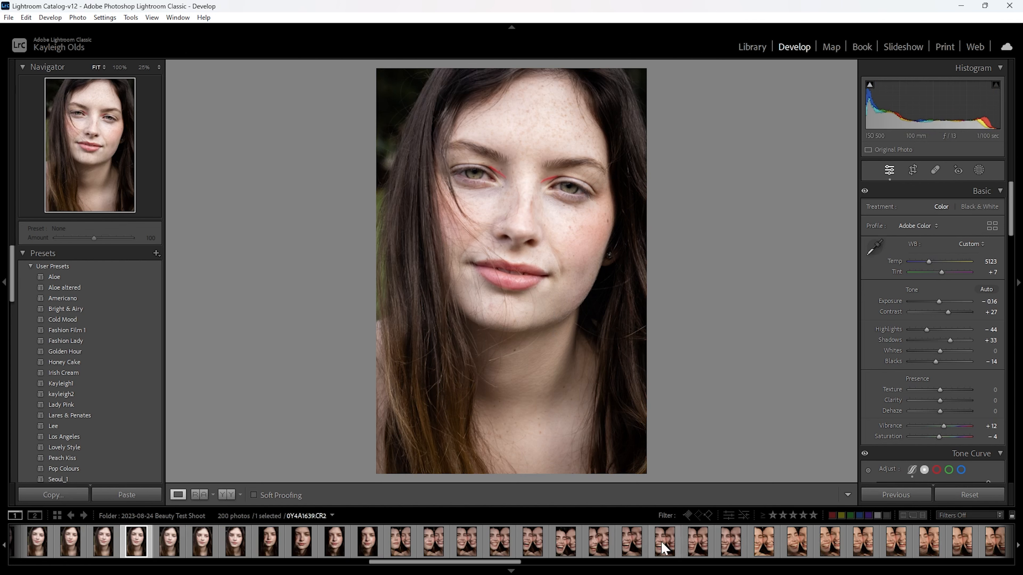
click(533, 544)
click(970, 496)
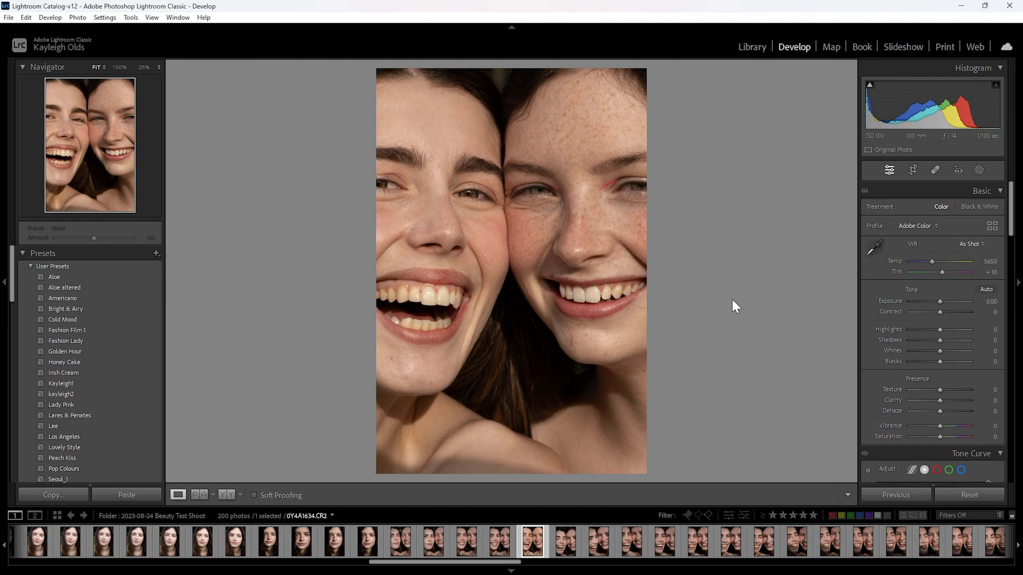
key(ctrl+z)
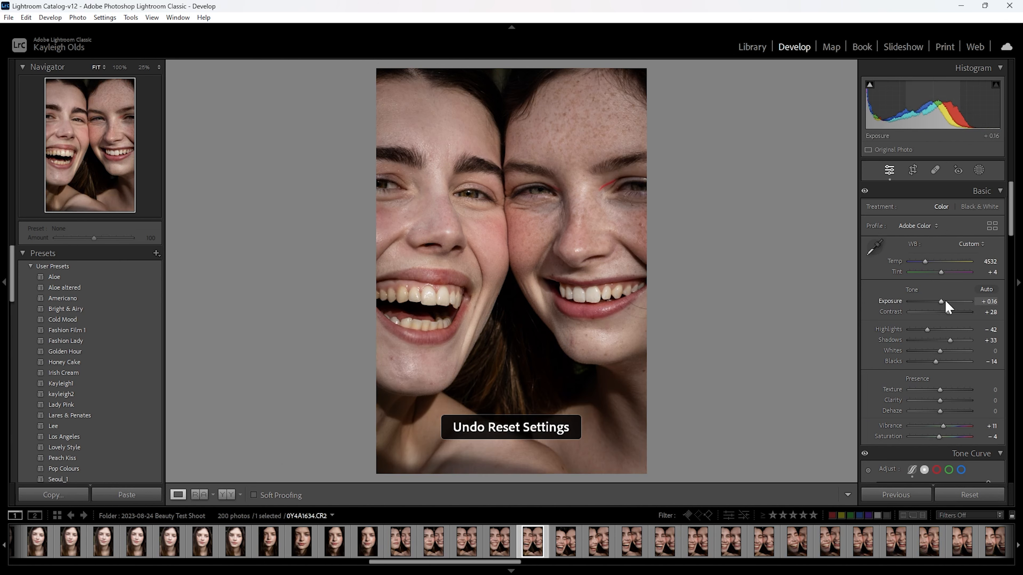
Step: Brighten the laughing two-person portrait 0Y4A1634 with exposure +0.35, highlights -18 and whites +9
drag(945, 302, 943, 302)
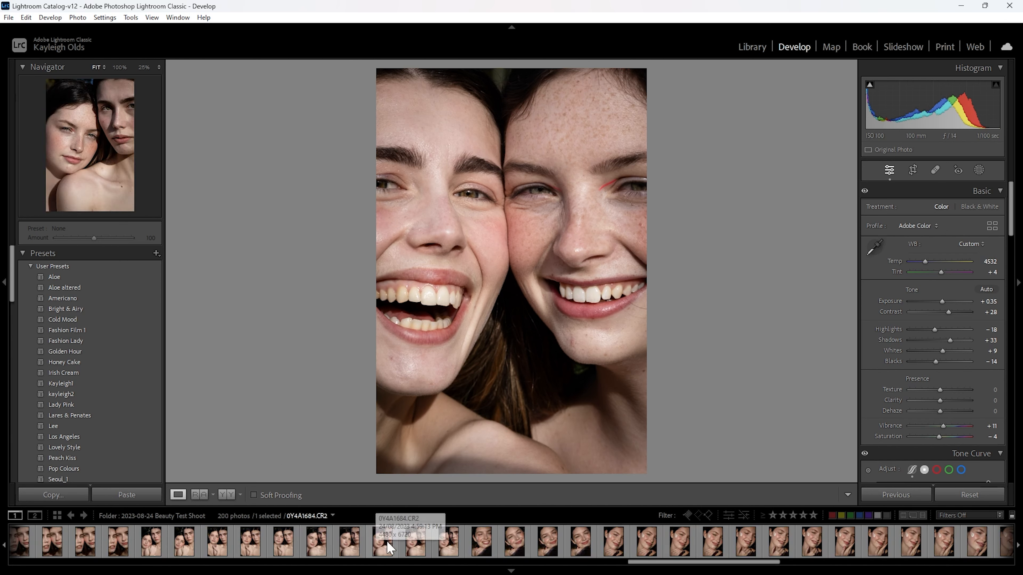
Step: View the unedited version of two-person portrait 0Y4A1684, restore its edit and set its exposure to +0.18
click(389, 547)
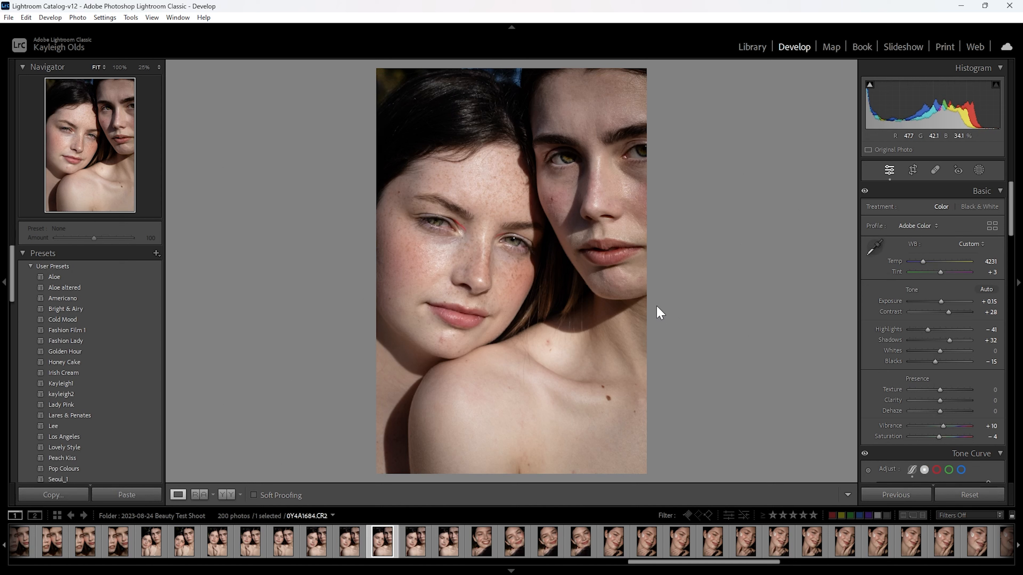
click(969, 496)
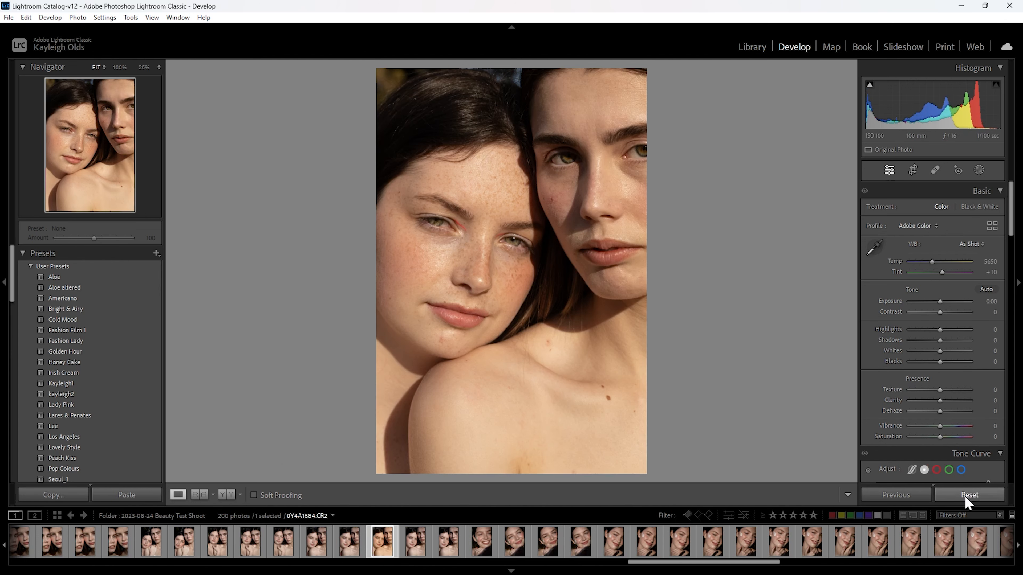
key(ctrl+z)
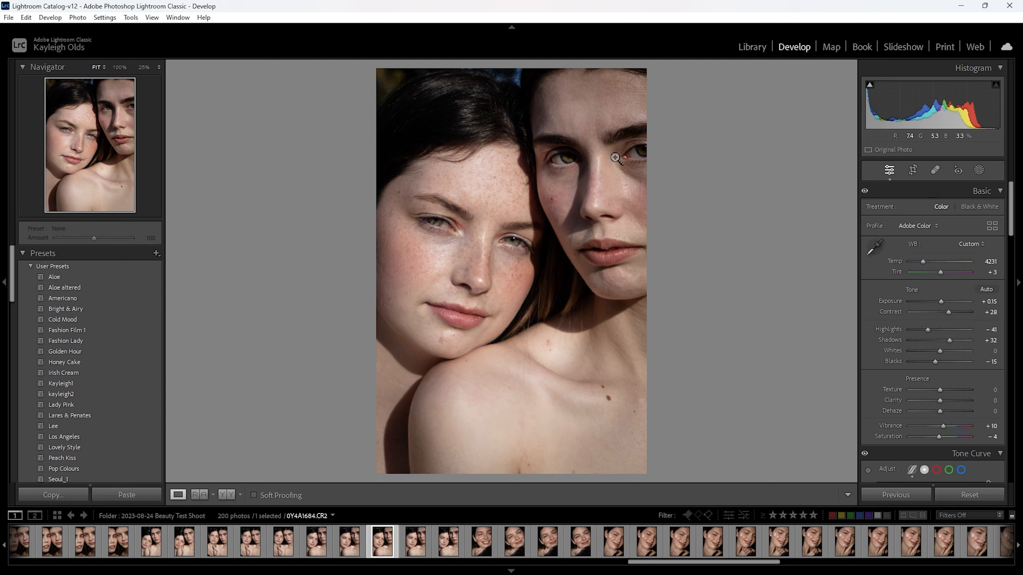
drag(940, 302, 942, 302)
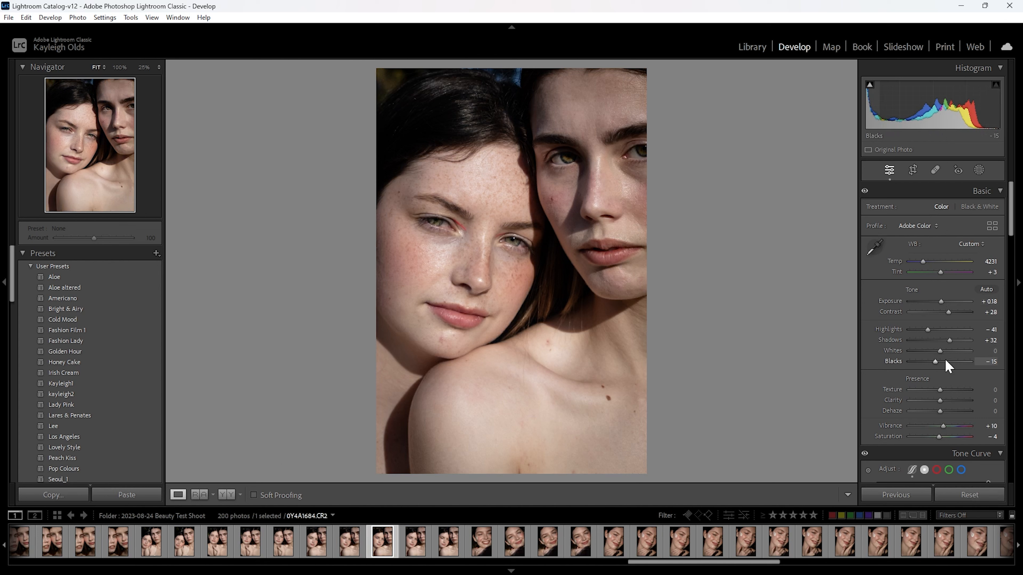
Step: Look through the close-ups with cream on the cheek and set the exposure of smiling close-up 0Y4A1721 to +0.44
click(680, 542)
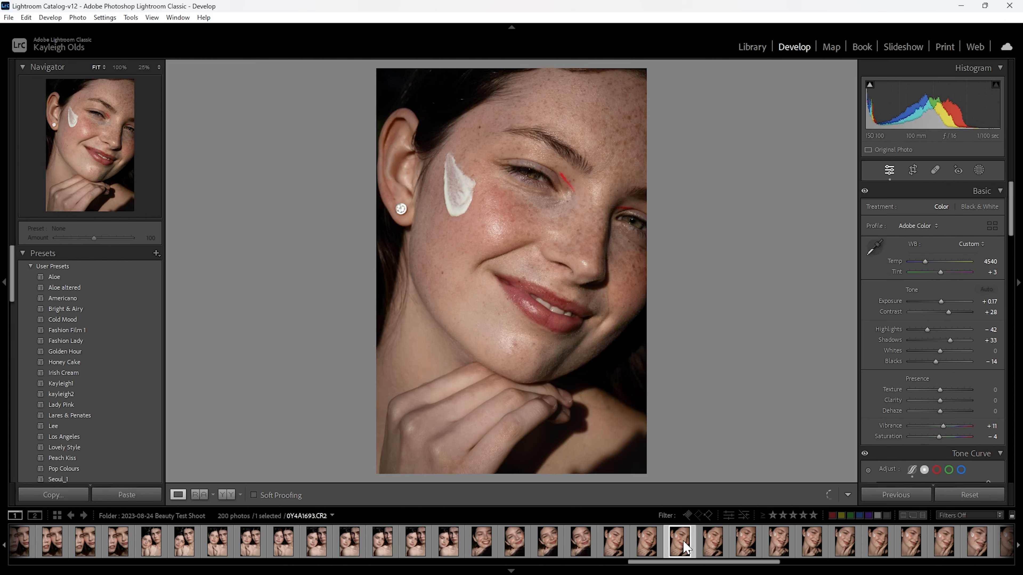
click(811, 546)
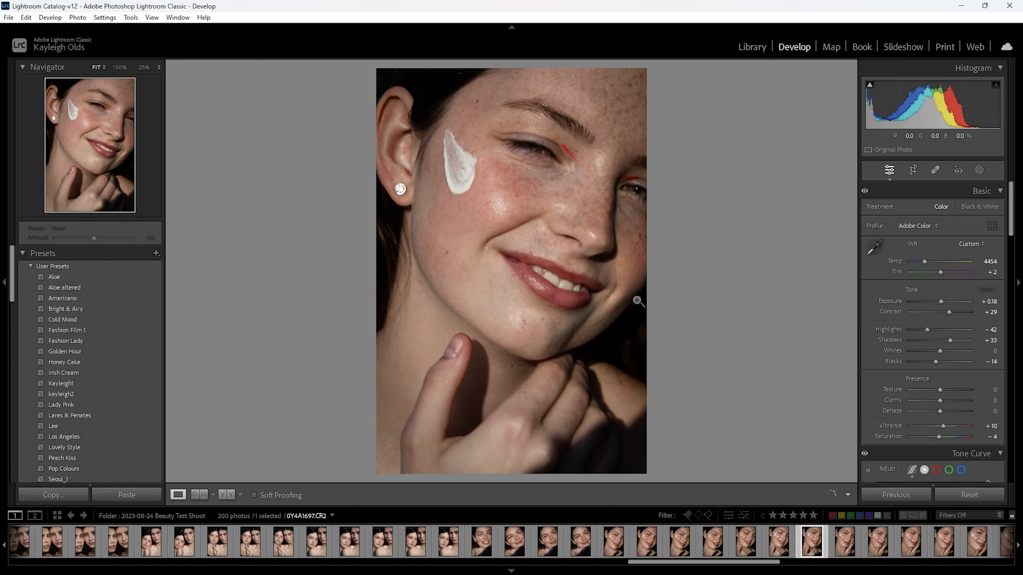
click(977, 542)
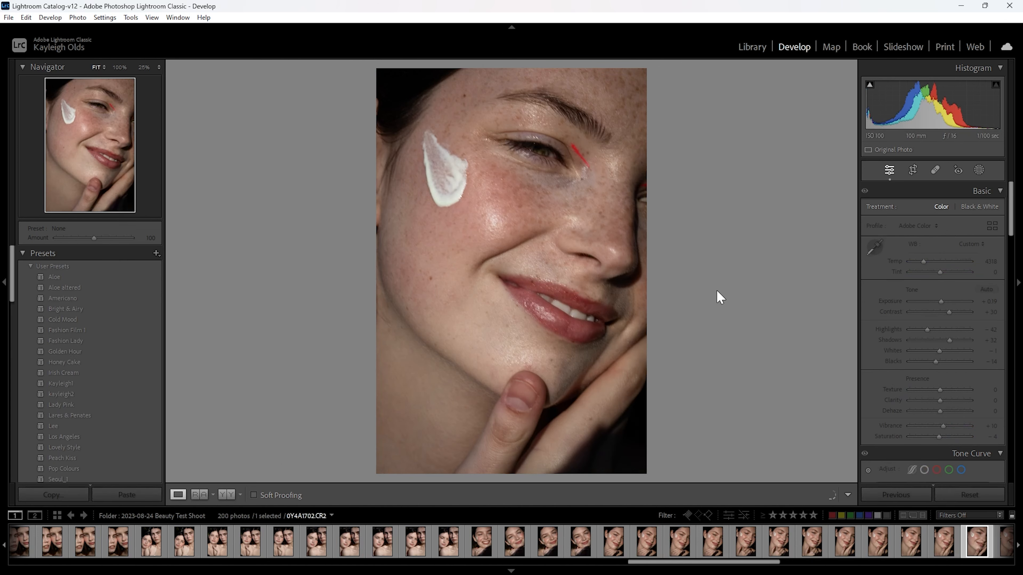
click(942, 544)
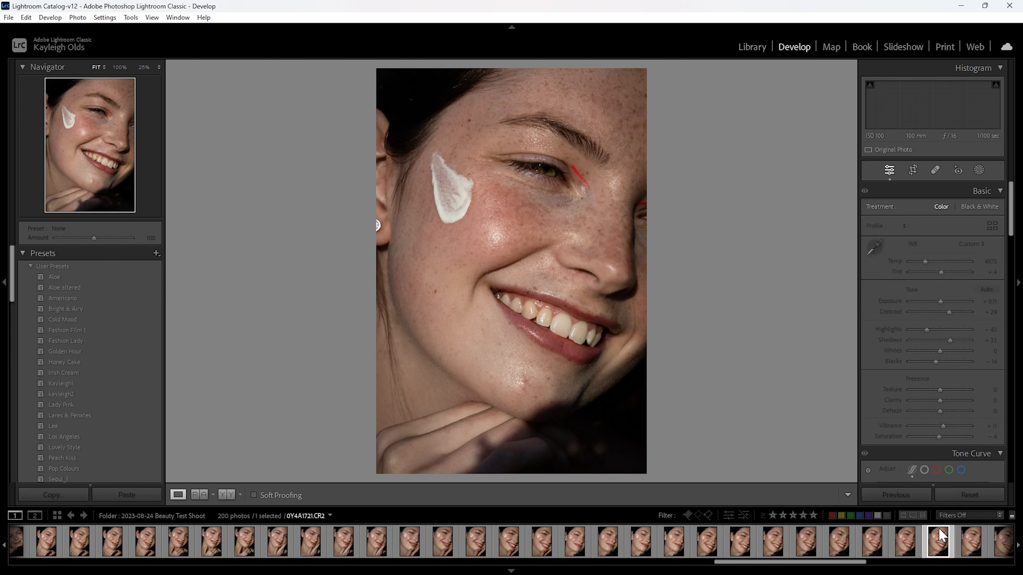
drag(939, 303, 942, 303)
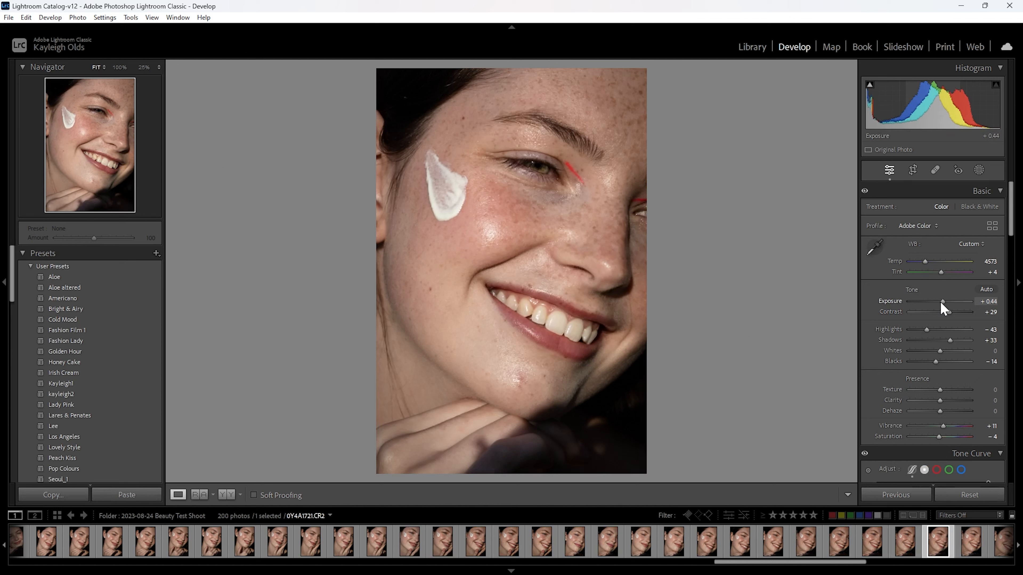
Step: Among the eye close-ups, view the unedited version of 0Y4A1752, restore its edit and set its exposure to +1.32
key(Right)
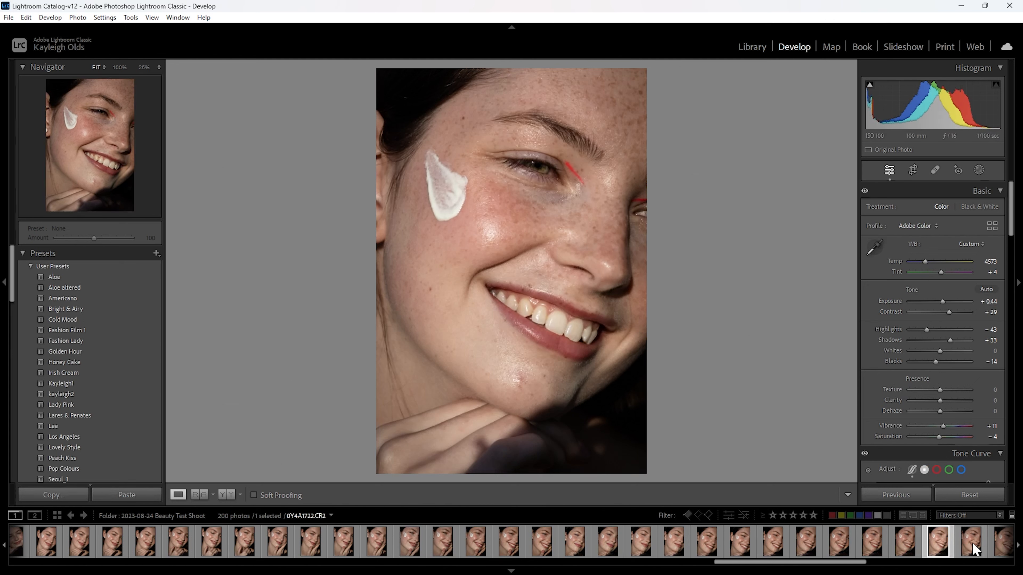
key(Right)
click(975, 544)
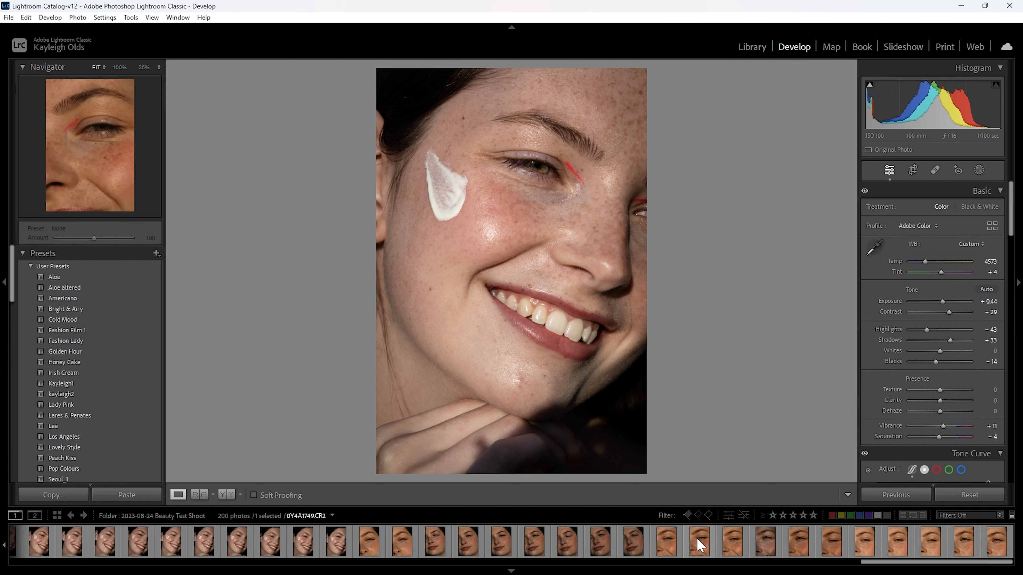
click(667, 544)
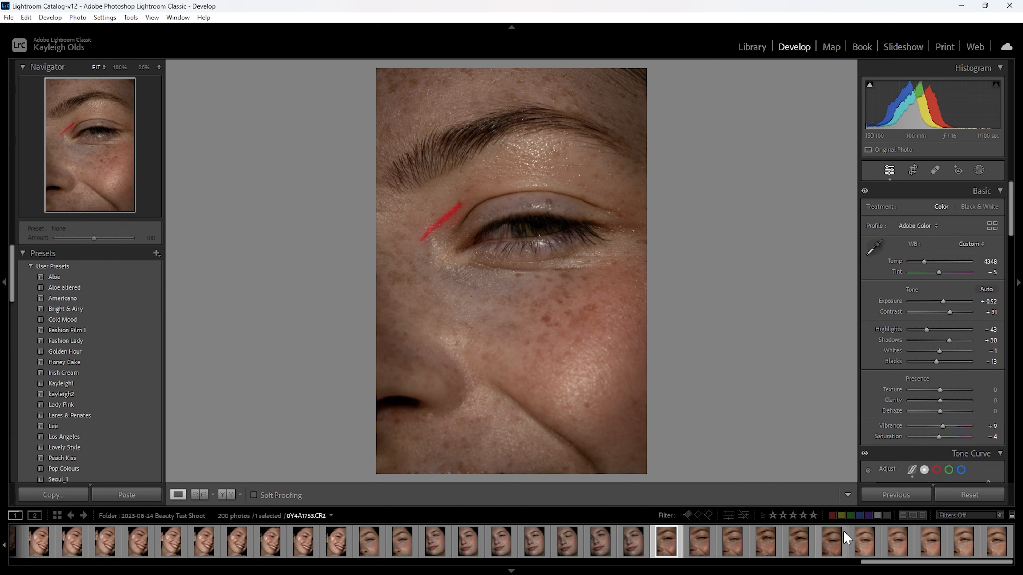
click(865, 544)
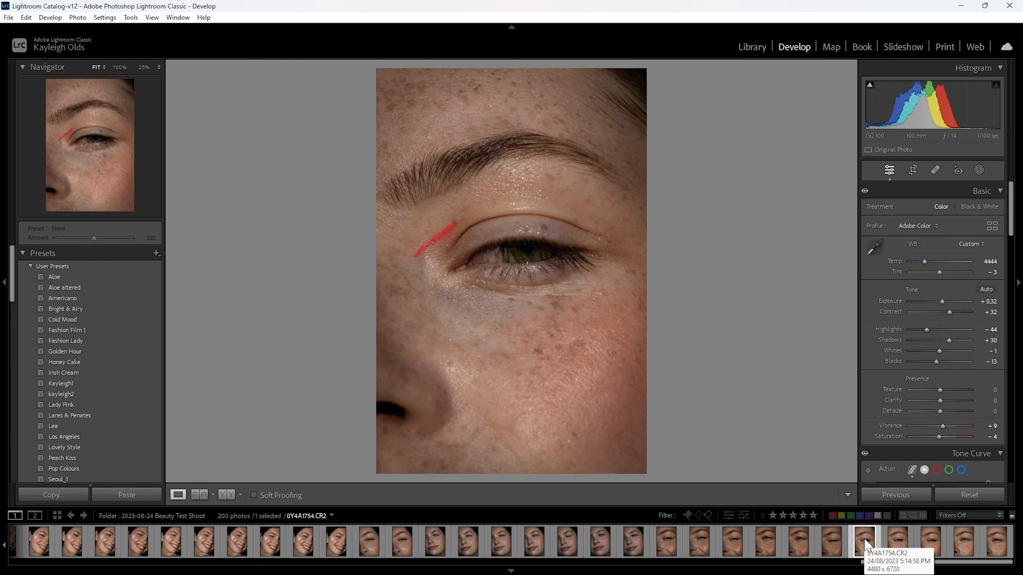
key(Left)
key(Left)
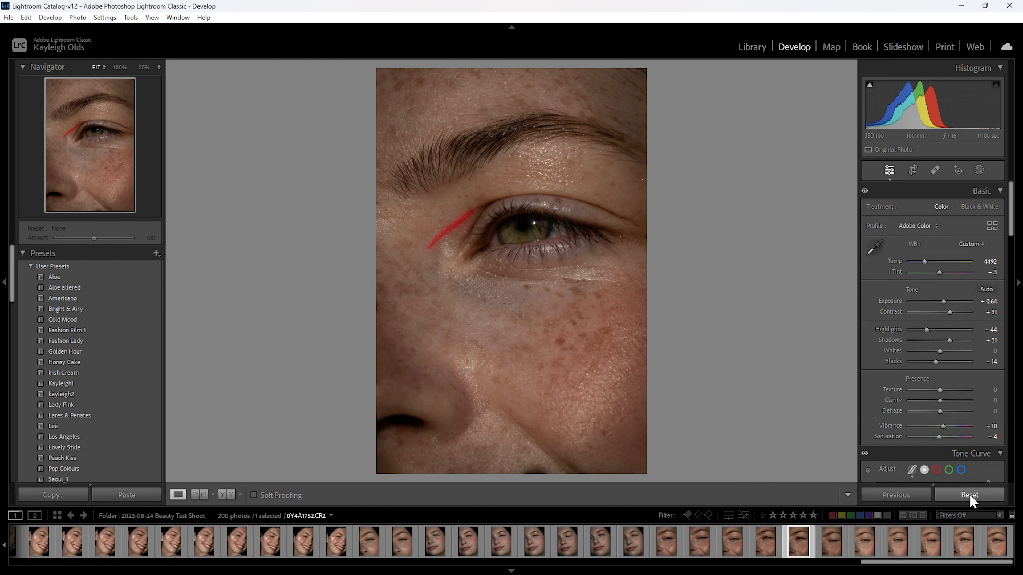
click(970, 495)
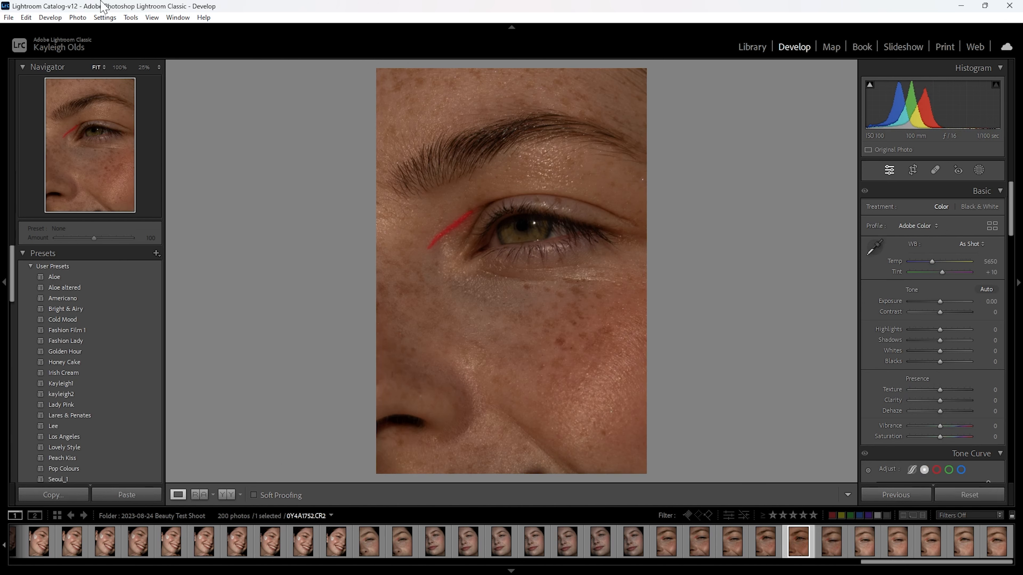
key(ctrl+z)
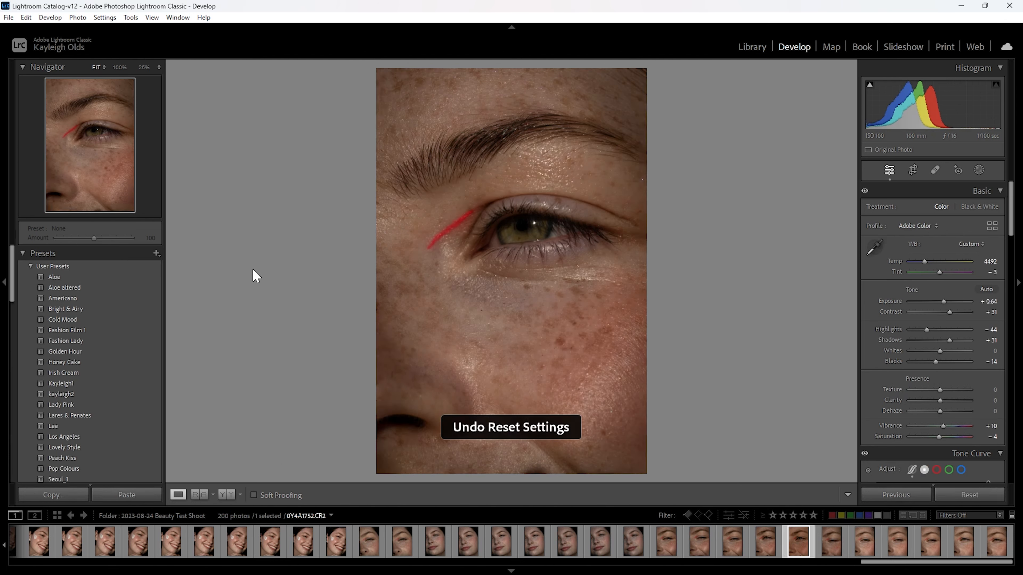
drag(944, 301, 948, 300)
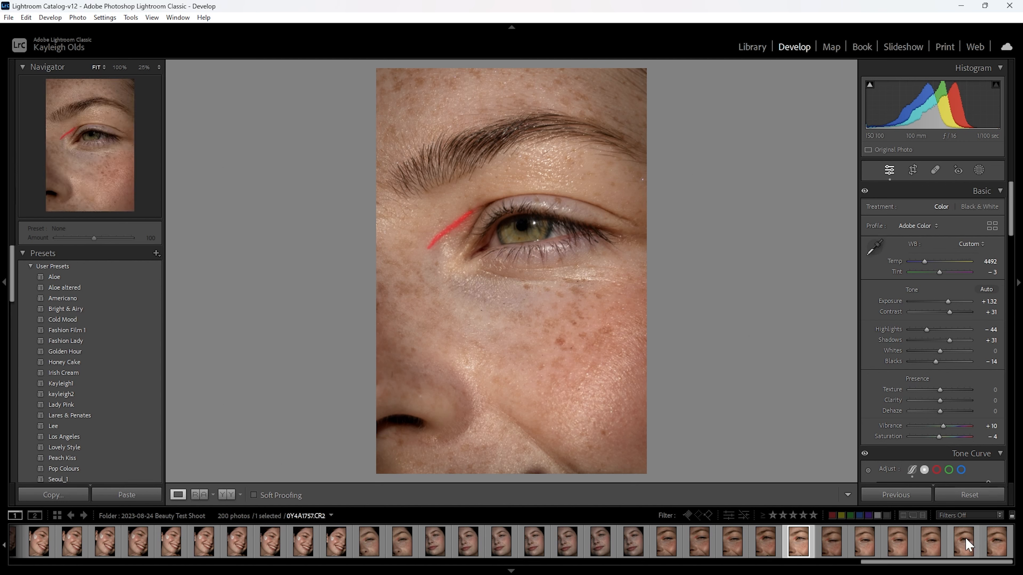
Step: Set the exposure of the single-face close-up 0Y4A1744 to +1.49
click(537, 539)
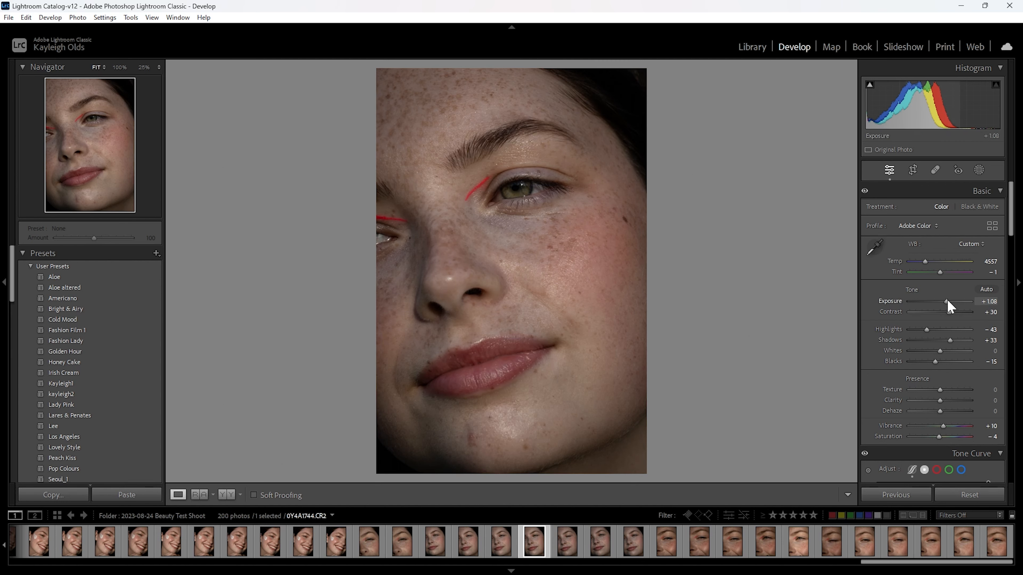
drag(947, 301, 950, 302)
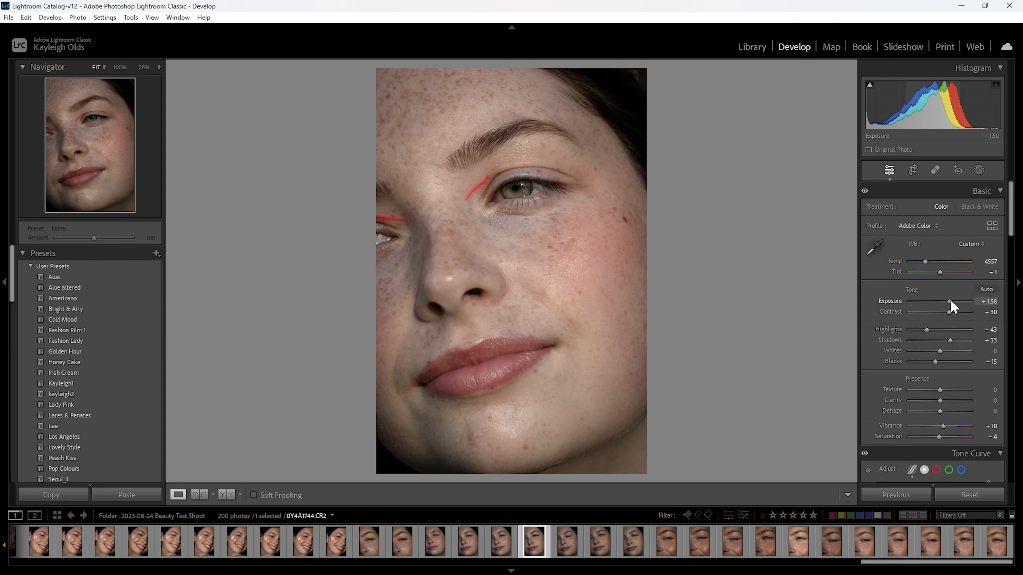
drag(951, 301, 949, 302)
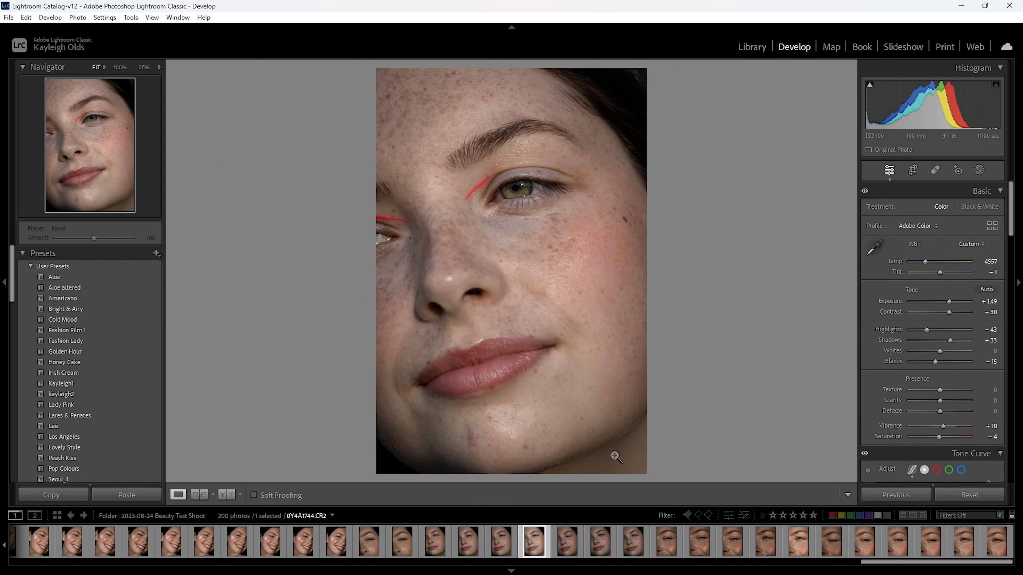
Step: Show two-person portrait 0Y4A1680, and raise the exposure of two-person close-up 0Y4A1673 slightly
drag(877, 564, 631, 568)
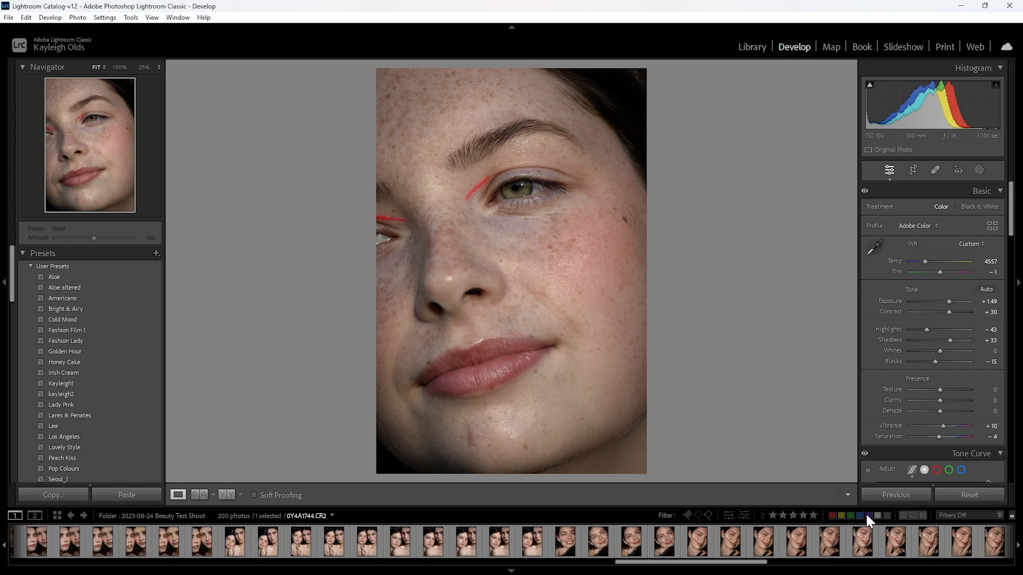
click(334, 542)
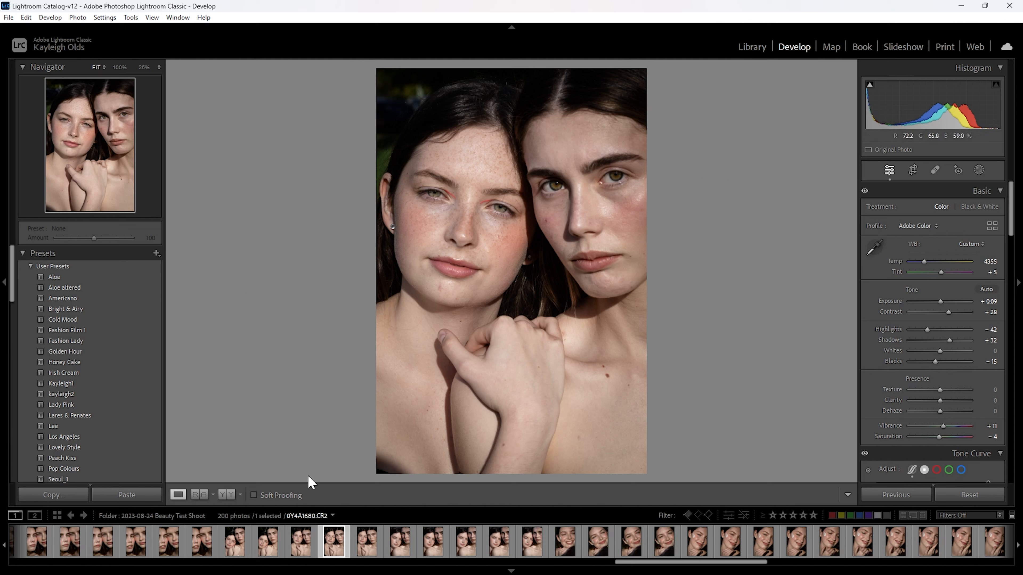
click(204, 541)
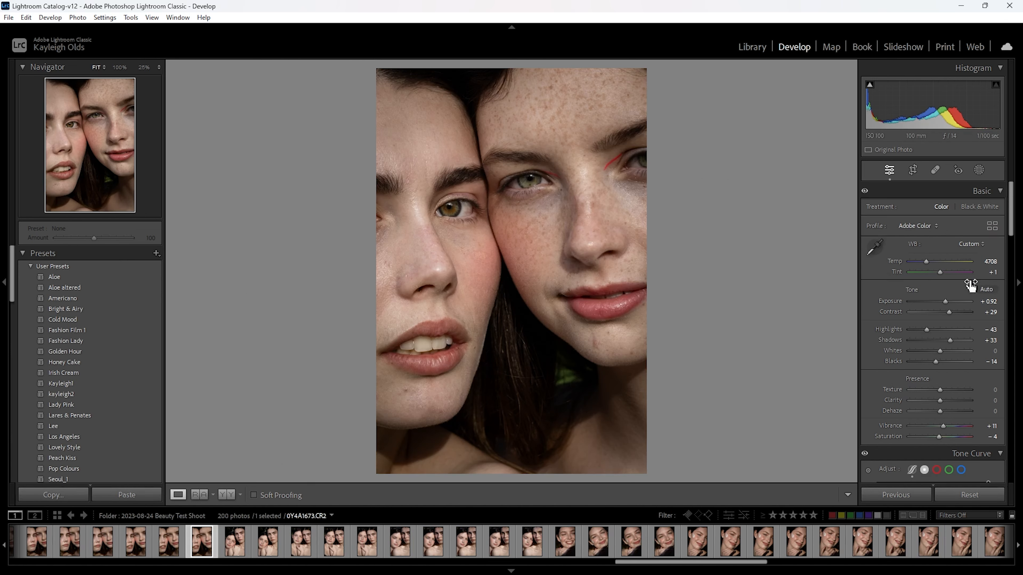
drag(947, 303, 949, 305)
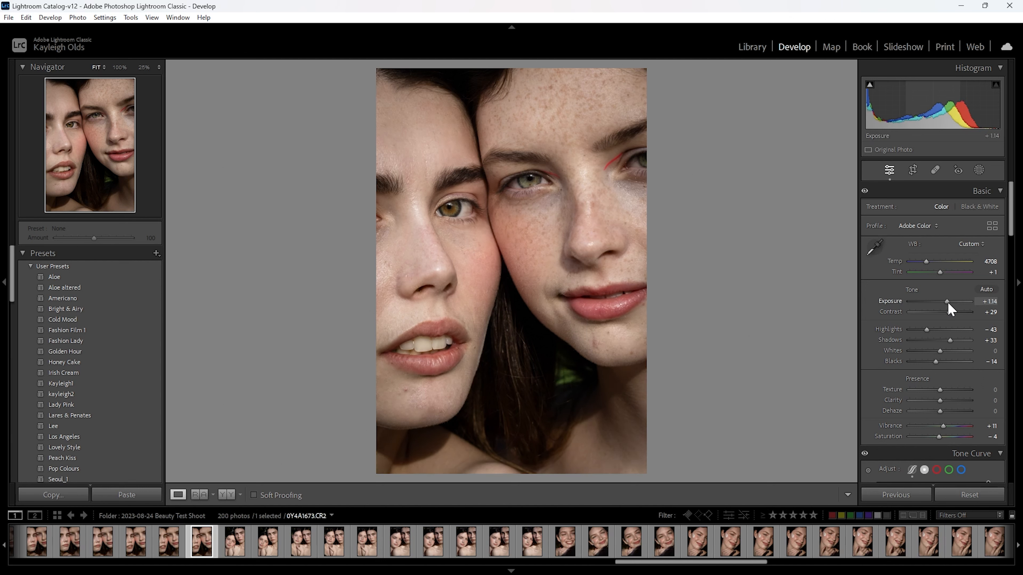